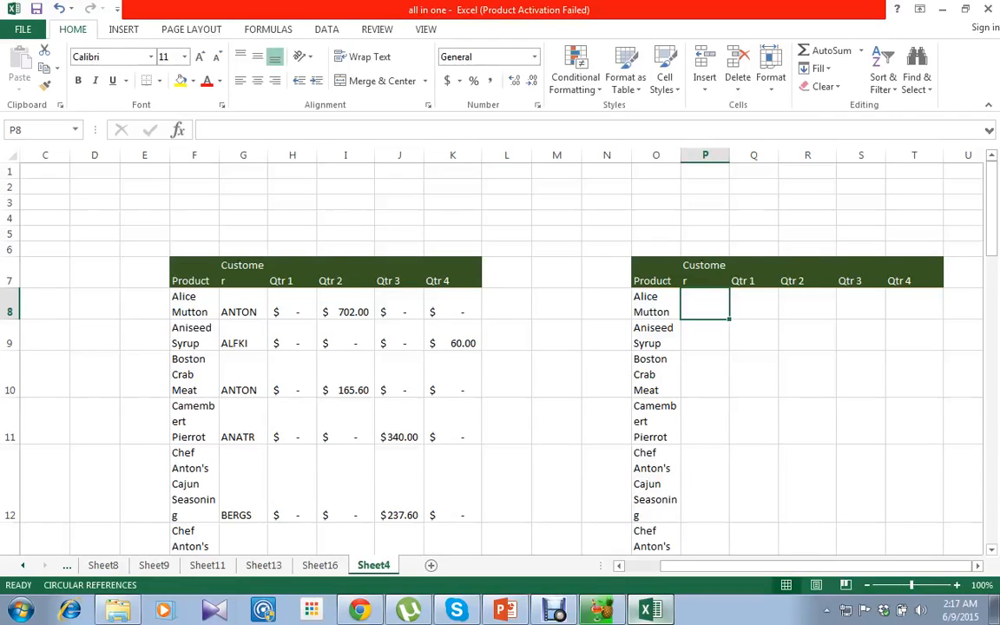
# Examine the source table's Product and Customer columns and the empty lookup table's Customer and Qtr 1 to Qtr 4 columns
pyautogui.press('Left')
pyautogui.press('Left')
pyautogui.press('Left')
pyautogui.press('Left')
pyautogui.press('Left')
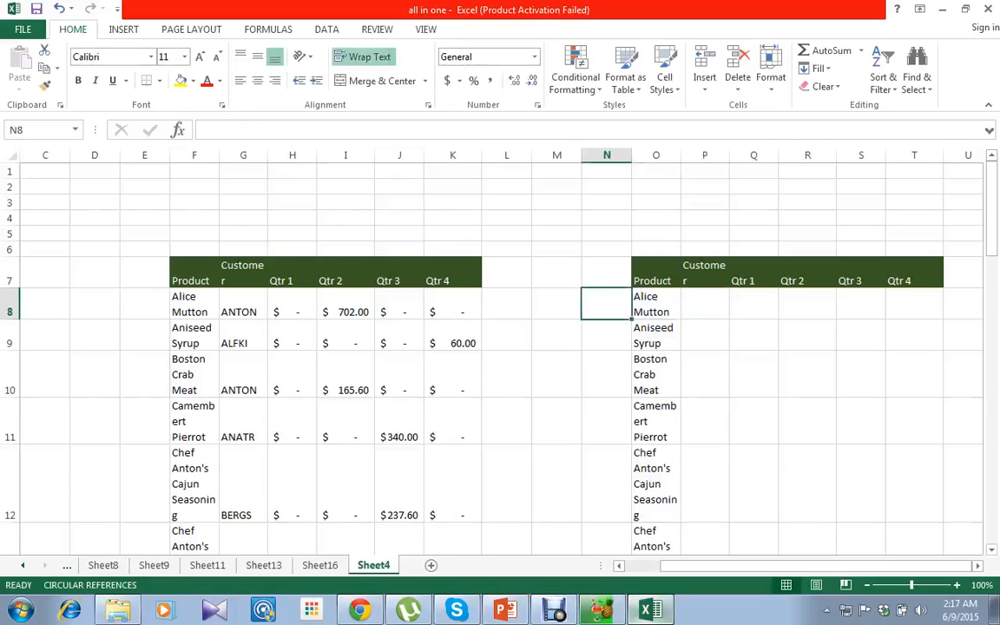
pyautogui.press('Left')
pyautogui.press('Left')
pyautogui.press('Left')
pyautogui.press('Left')
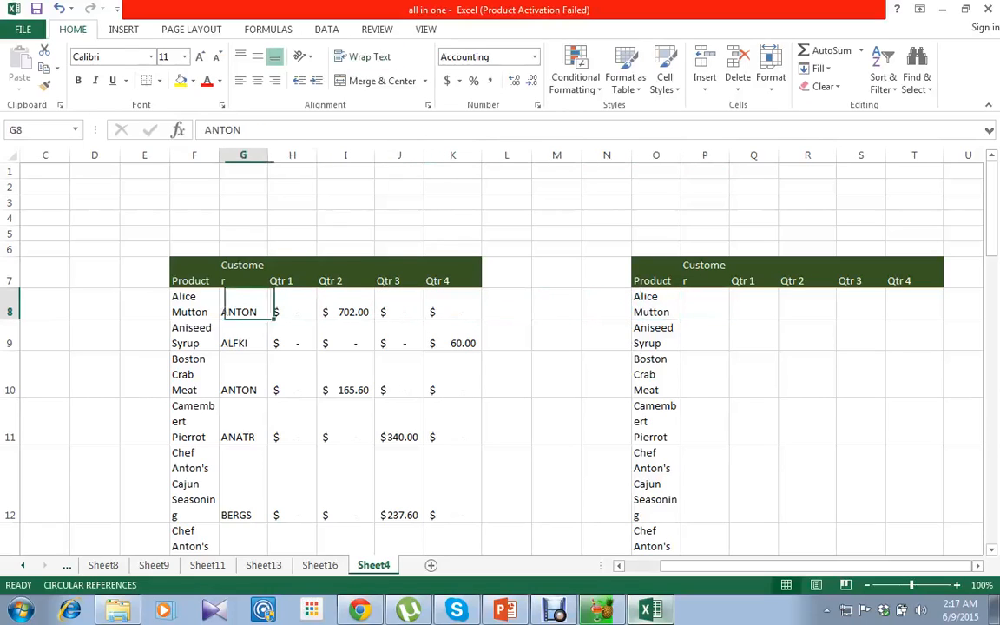
pyautogui.press('Up')
pyautogui.press('Up')
pyautogui.press('Left')
pyautogui.press('Down')
pyautogui.press('Down')
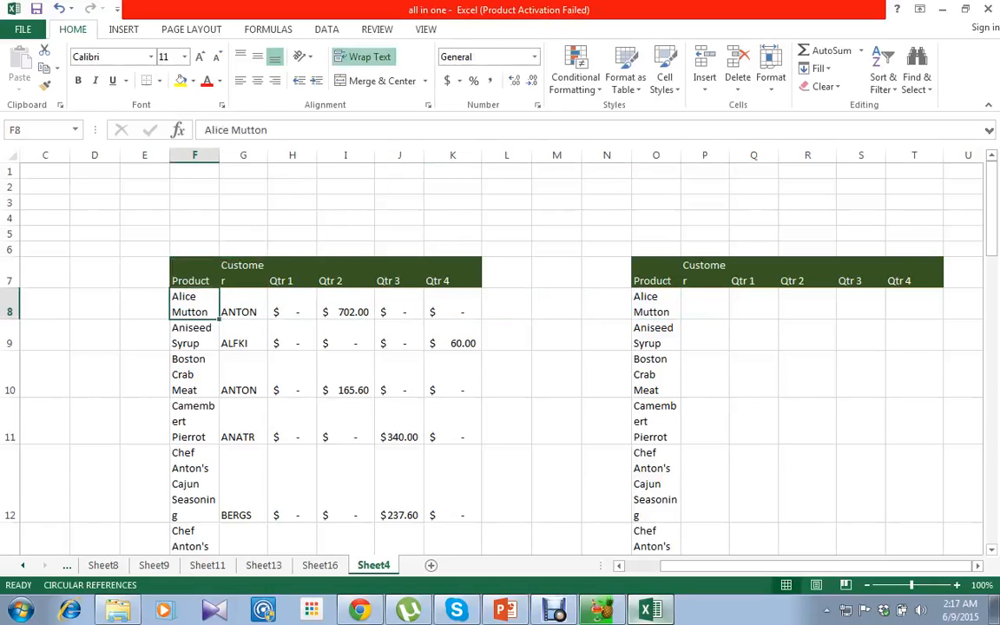
pyautogui.press('Up')
pyautogui.press('Right')
pyautogui.press('Right')
pyautogui.press('Right')
pyautogui.press('Right')
pyautogui.press('Right')
pyautogui.press('Right')
pyautogui.press('Right')
pyautogui.press('Right')
pyautogui.press('Right')
pyautogui.press('Right')
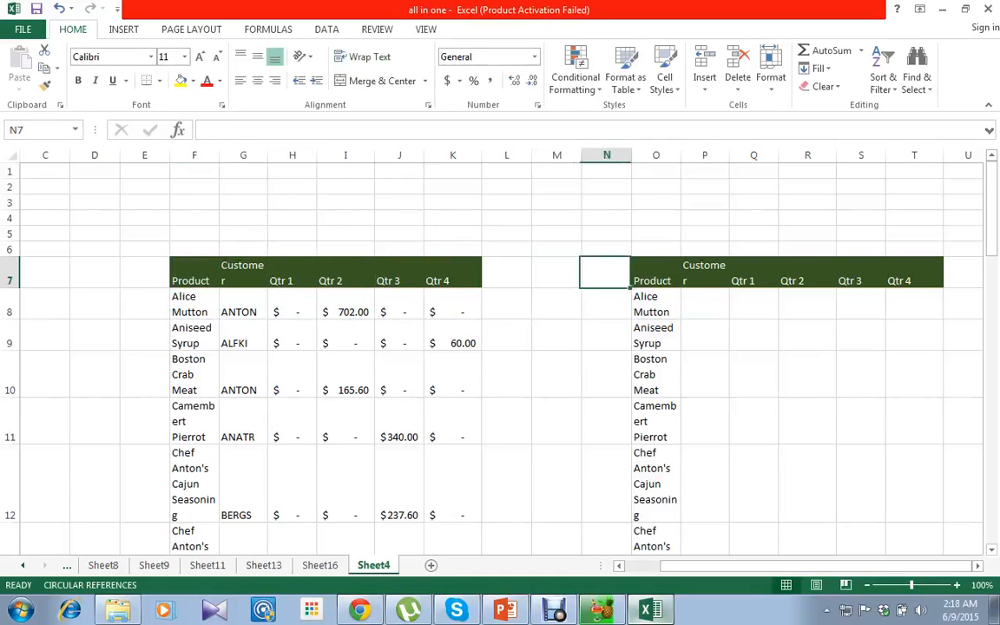
pyautogui.press('Down')
pyautogui.press('Right')
pyautogui.press('Up')
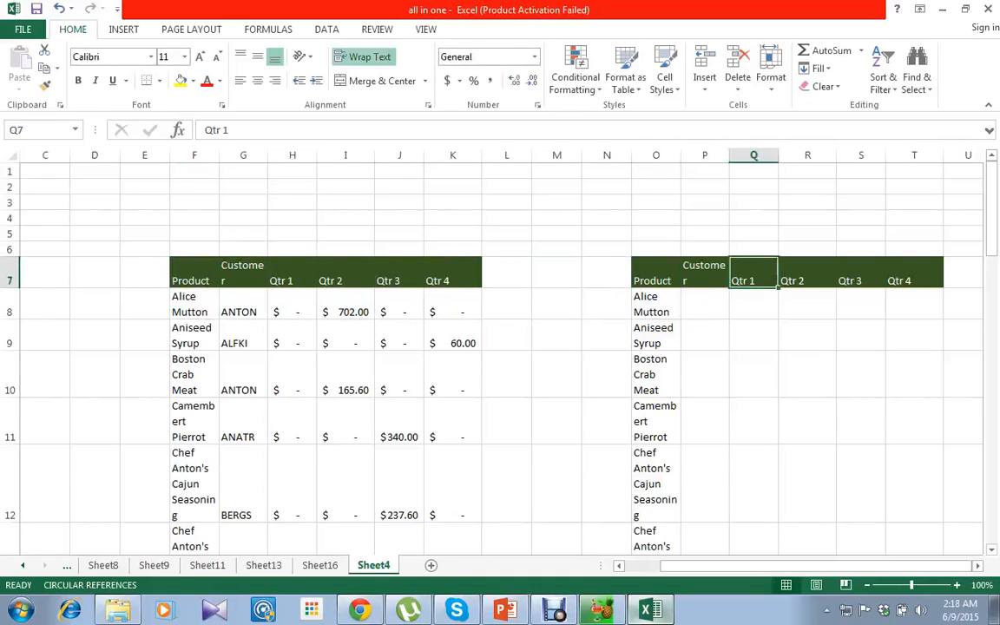
pyautogui.press('Down')
pyautogui.press('Right')
pyautogui.press('Right')
pyautogui.press('Right')
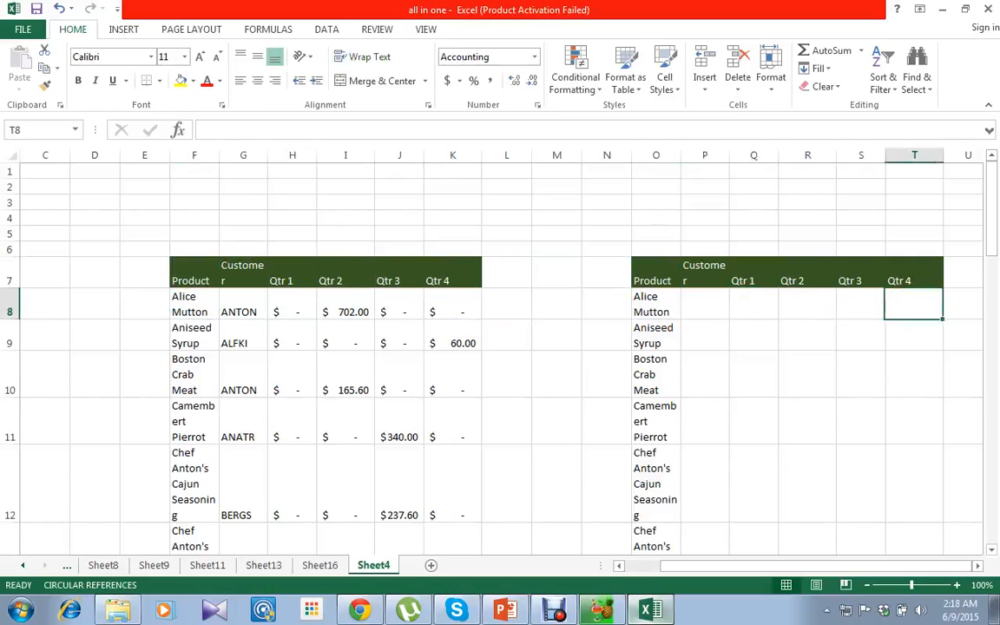
pyautogui.press('Left')
pyautogui.press('Left')
pyautogui.press('Left')
pyautogui.press('Left')
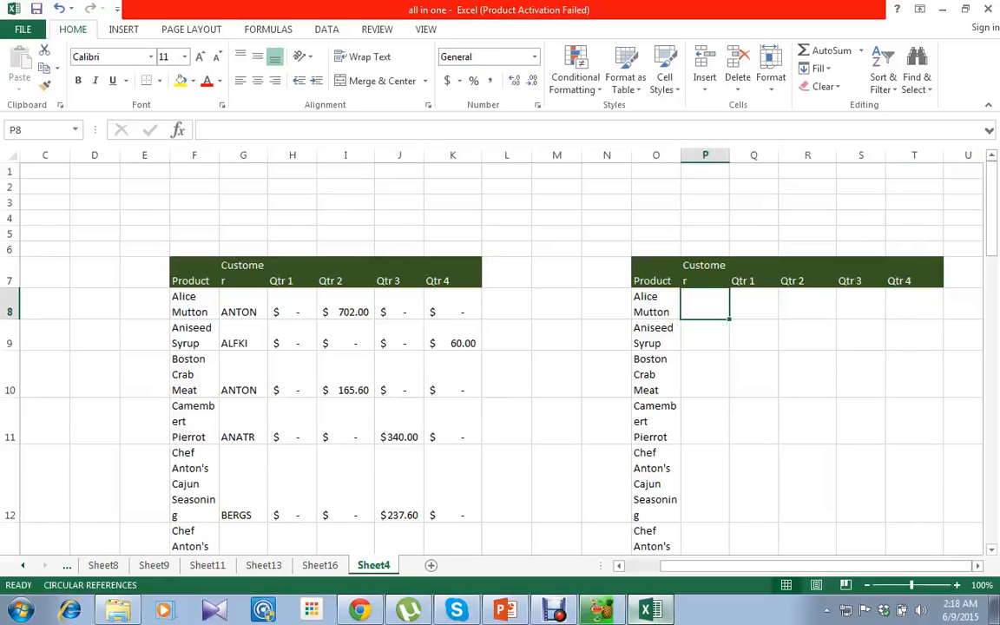
# Compare the Alice Mutton row of the filled source table with the same product's empty row in the lookup table
pyautogui.press('Left')
pyautogui.press('Left')
pyautogui.press('Left')
pyautogui.press('Left')
pyautogui.press('Left')
pyautogui.press('Left')
pyautogui.press('Left')
pyautogui.press('Left')
pyautogui.press('Left')
pyautogui.press('Left')
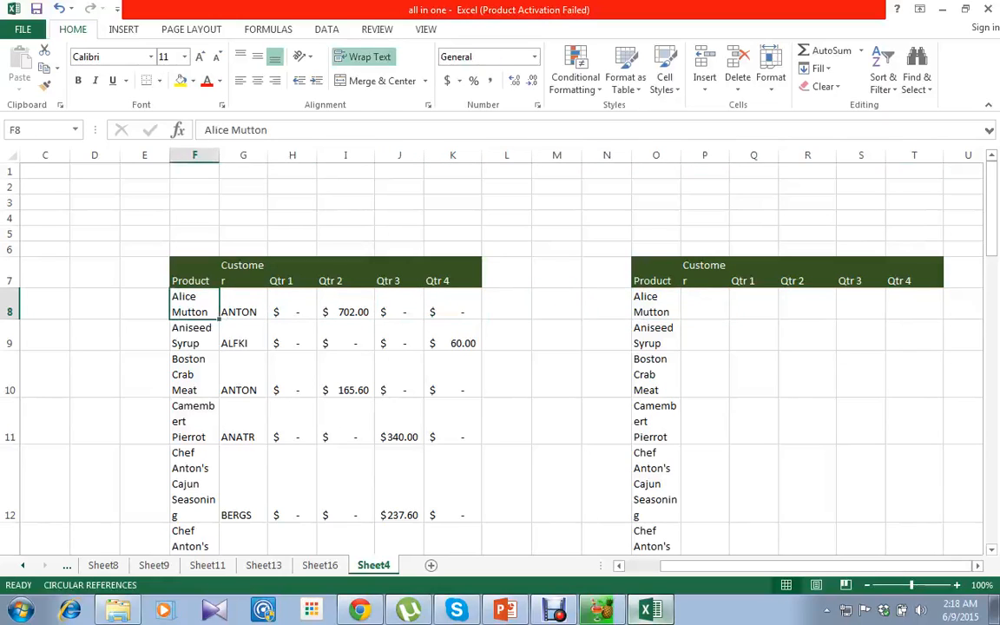
pyautogui.press('Right')
pyautogui.press('Right')
pyautogui.press('Right')
pyautogui.press('Right')
pyautogui.press('Right')
pyautogui.press('Right')
pyautogui.press('Right')
pyautogui.press('Right')
pyautogui.press('Right')
pyautogui.press('Right')
pyautogui.press('Right')
pyautogui.press('Left')
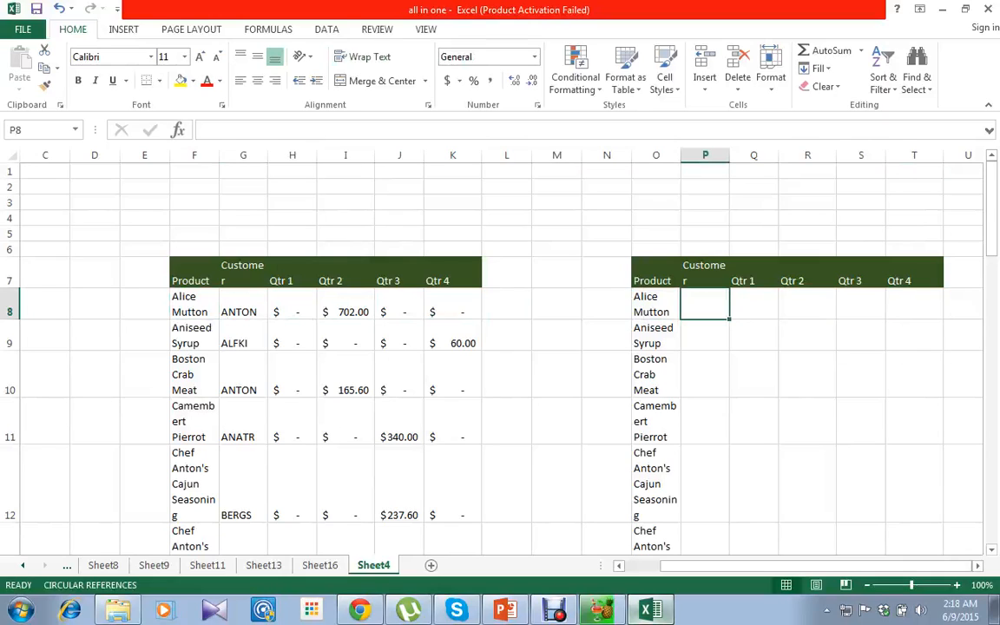
# Start an INDEX formula in P8 with the whole source table $F$7:$K$32 as its absolute array
pyautogui.write('=')
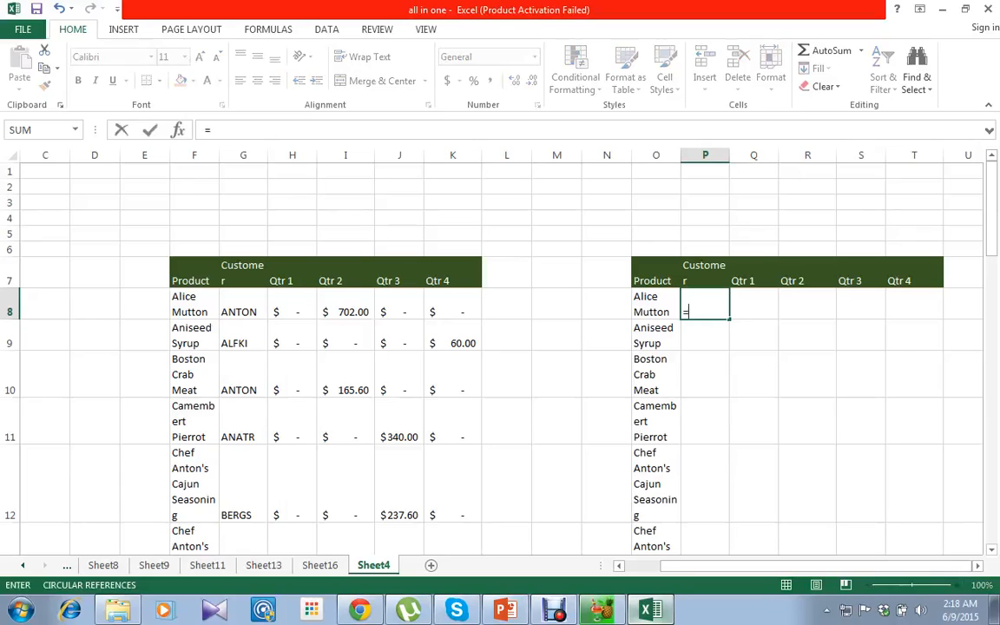
pyautogui.write('ind')
pyautogui.press('Tab')
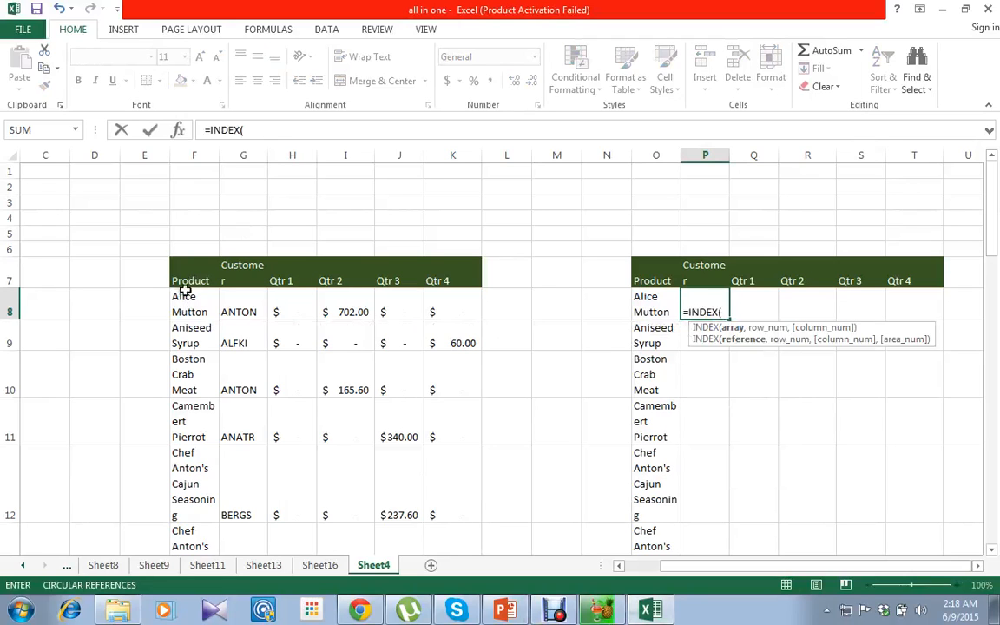
pyautogui.click(193, 280)
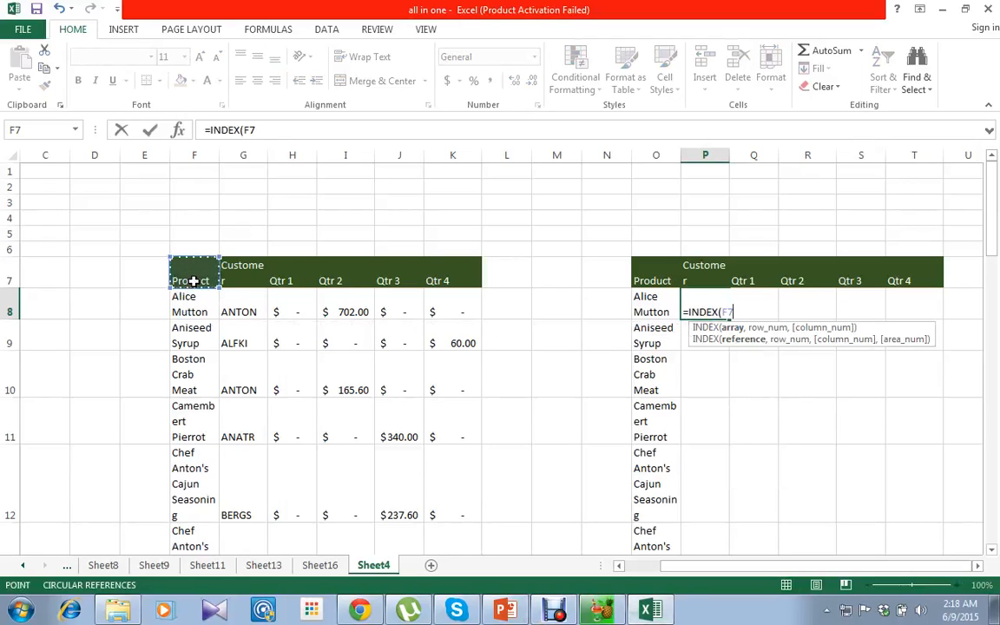
pyautogui.hotkey('ctrl', 'shift', 'Down')
pyautogui.hotkey('ctrl', 'shift', 'Right')
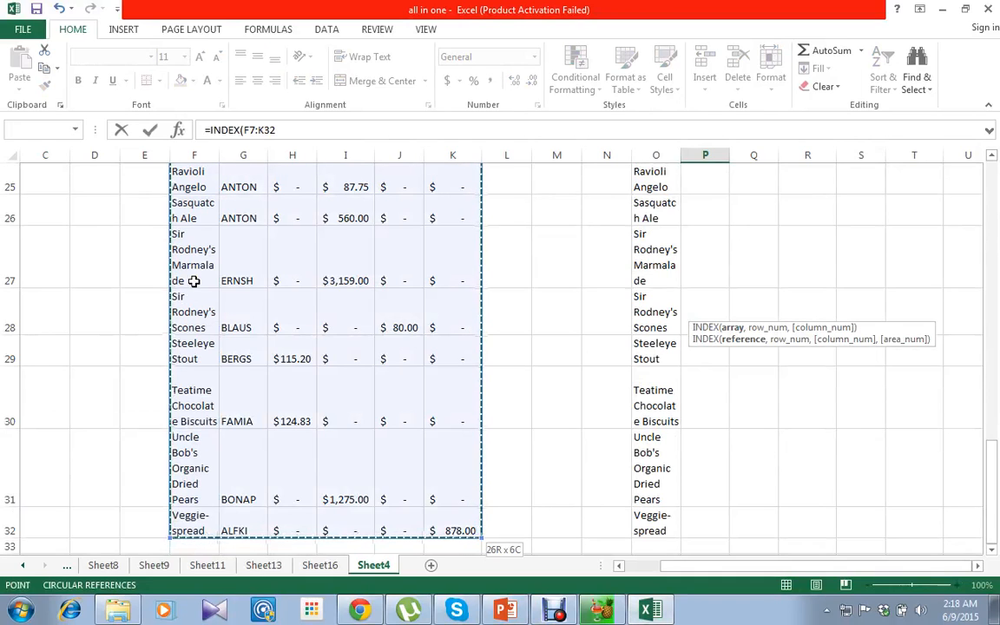
pyautogui.press('F4')
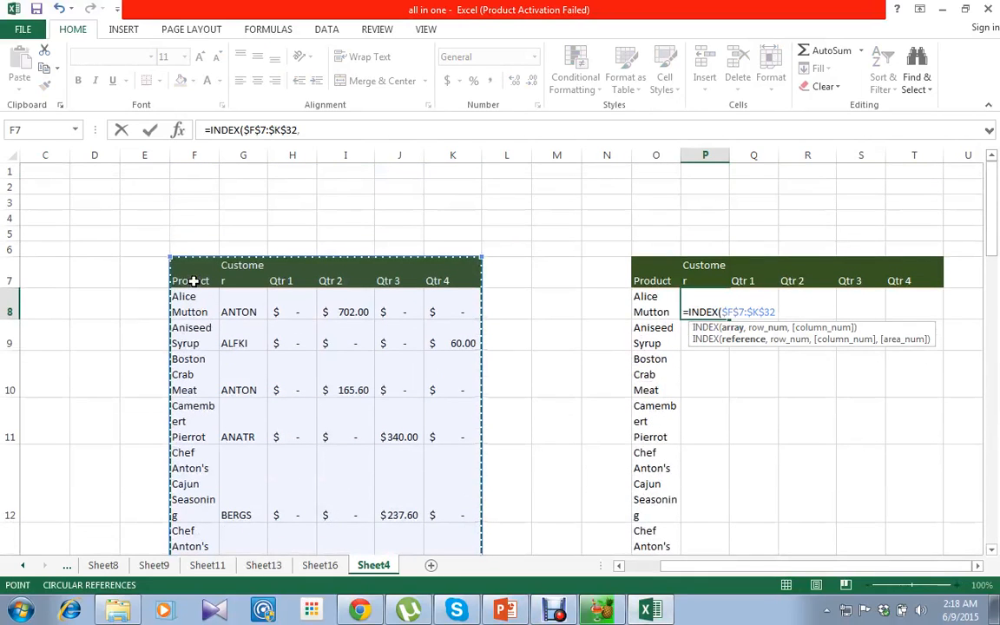
pyautogui.write(',')
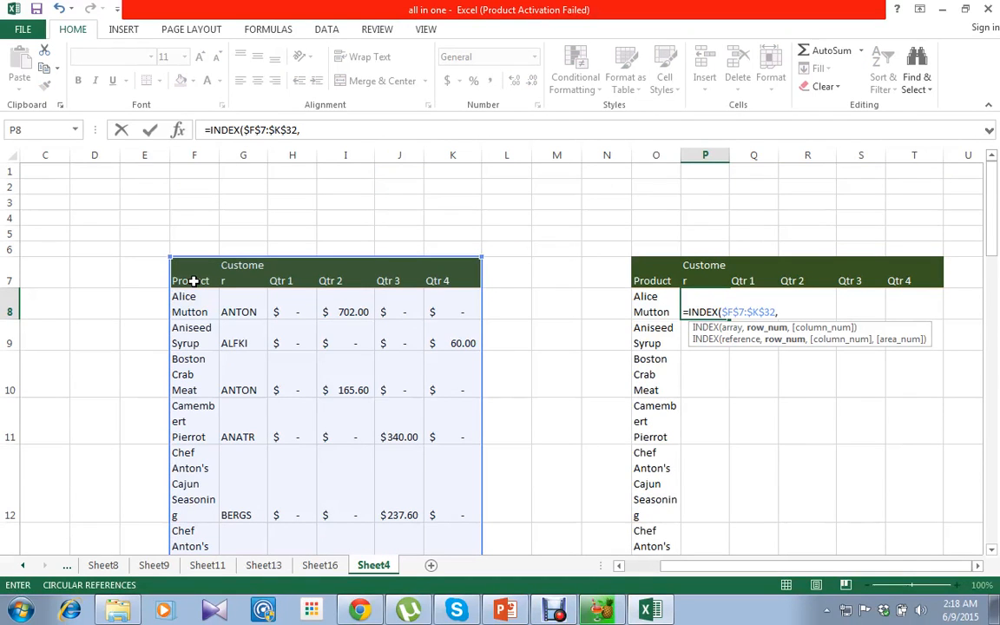
# Add a MATCH function as the row number, with the column-locked product cell $O8 as its lookup value
pyautogui.write('match')
pyautogui.press('Tab')
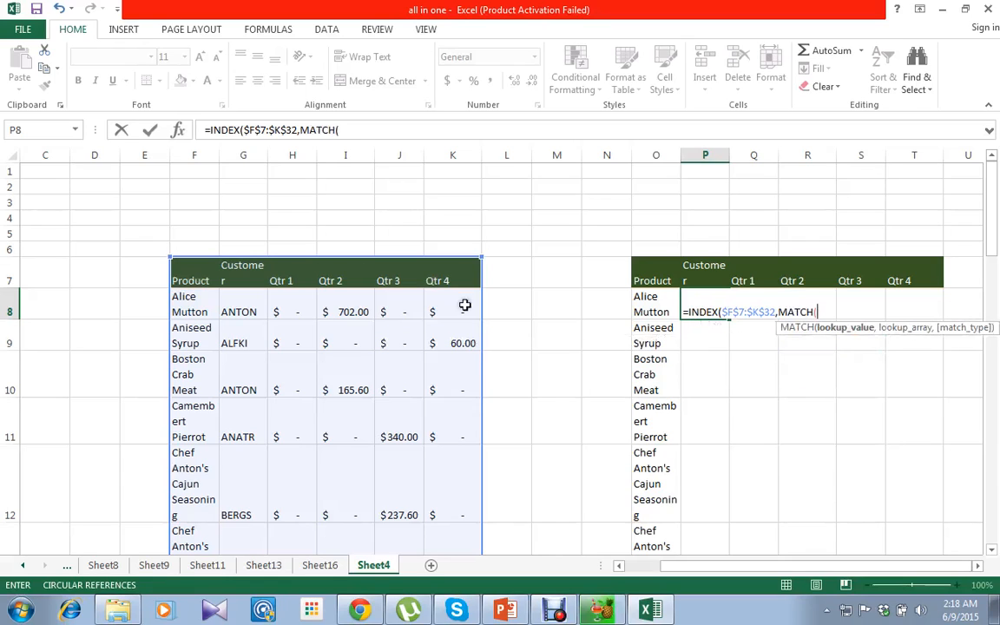
pyautogui.click(649, 302)
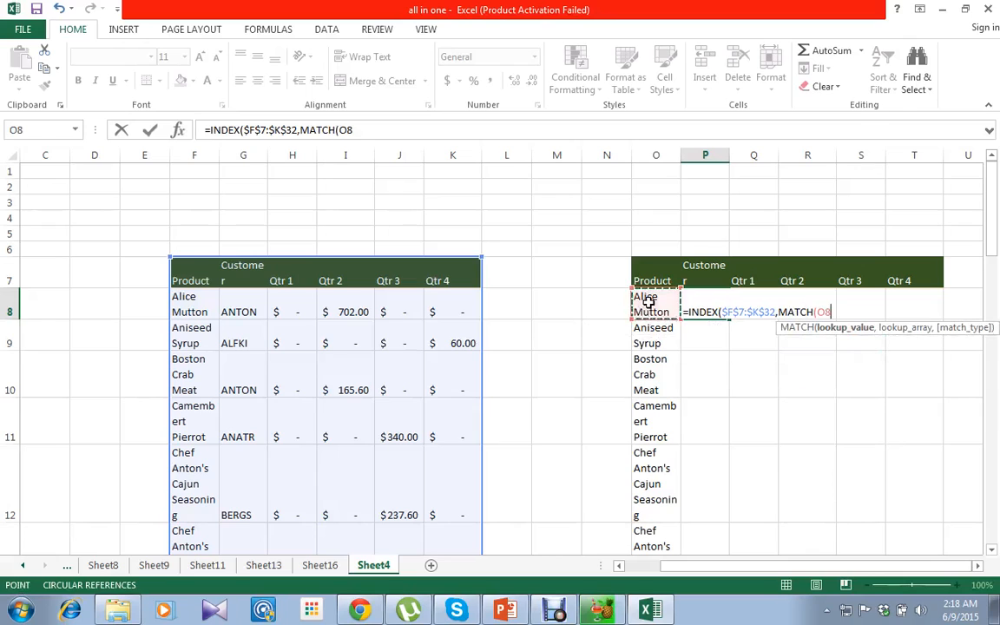
pyautogui.press('F4')
pyautogui.press('F4')
pyautogui.press('F4')
pyautogui.write(',')
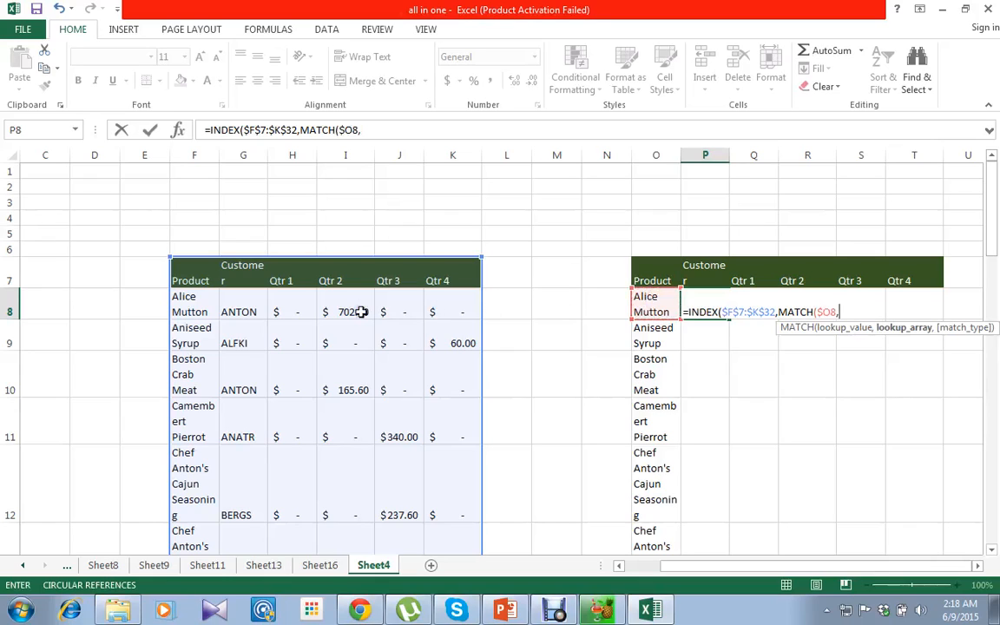
# Complete the row MATCH with the absolute lookup array $F$7:$F$32 and exact match type 0
pyautogui.click(192, 278)
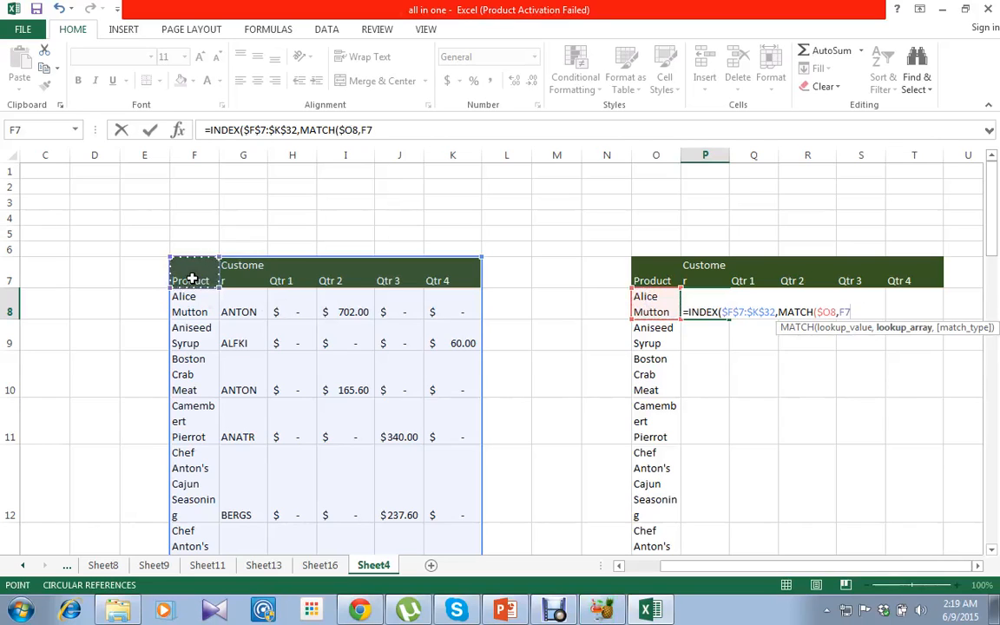
pyautogui.hotkey('ctrl', 'shift', 'Down')
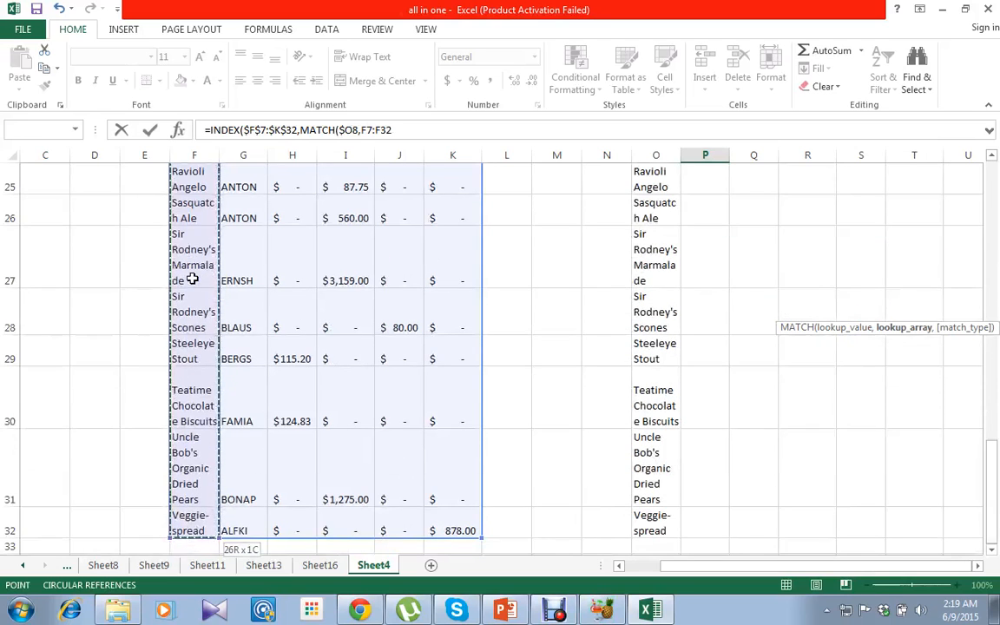
pyautogui.press('F4')
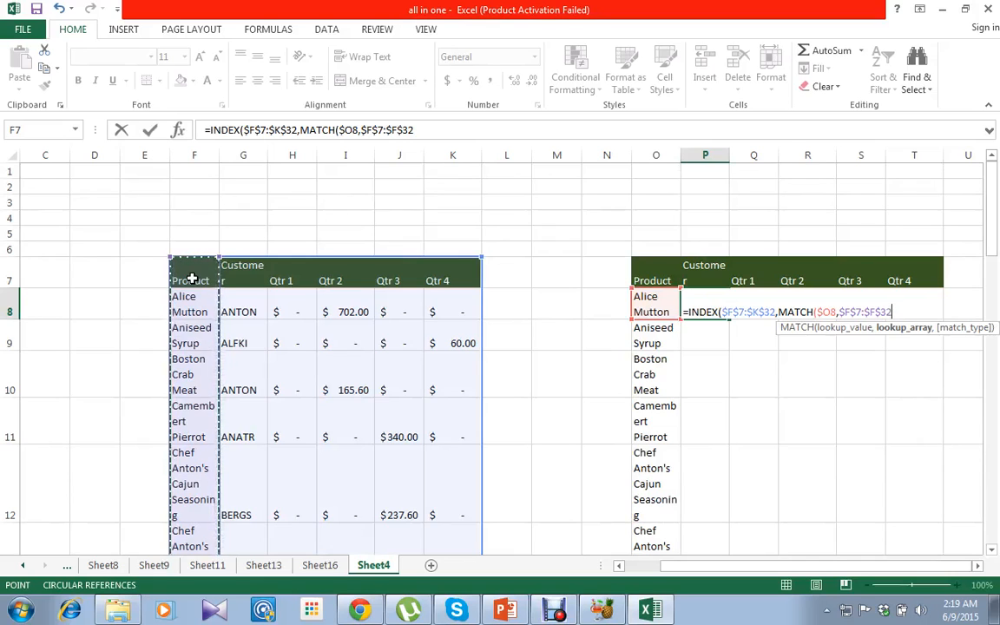
pyautogui.write(',')
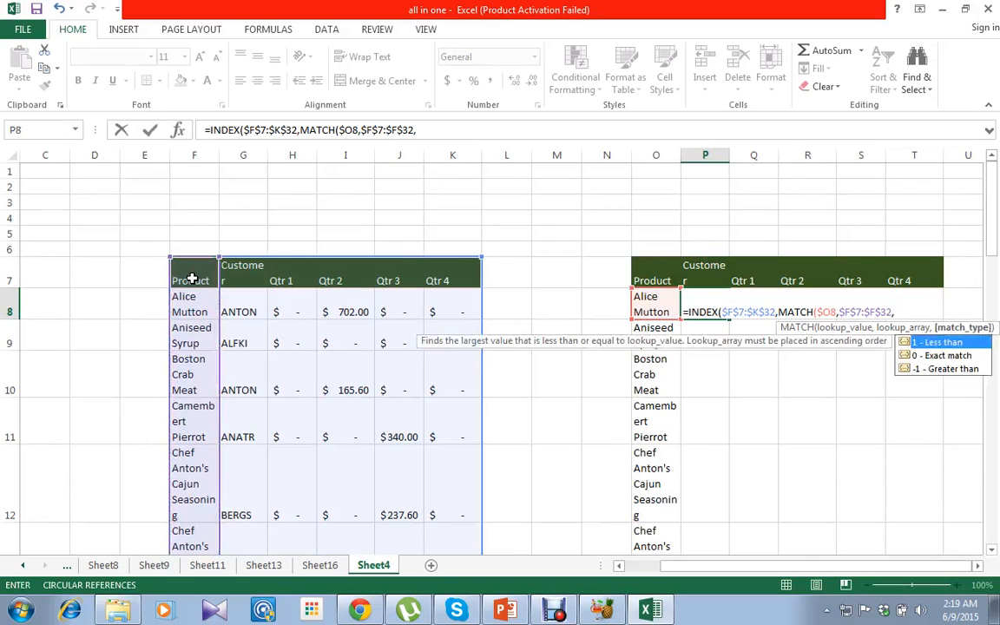
pyautogui.write('0')
pyautogui.write(')')
# Add a second MATCH as the column number, with the row-locked Customer header P$7 as its lookup value
pyautogui.write(',mat')
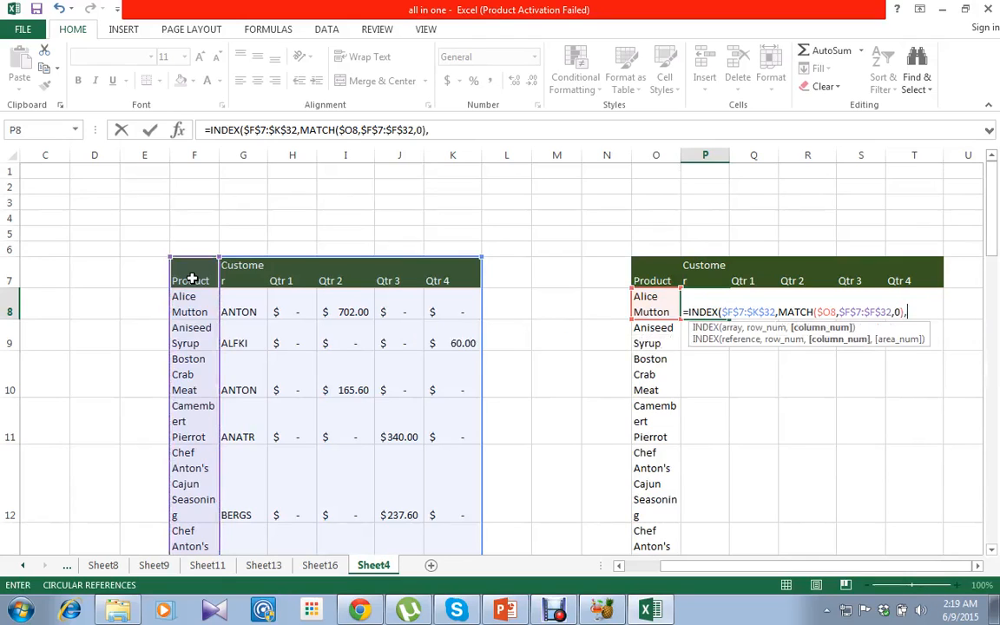
pyautogui.press('Tab')
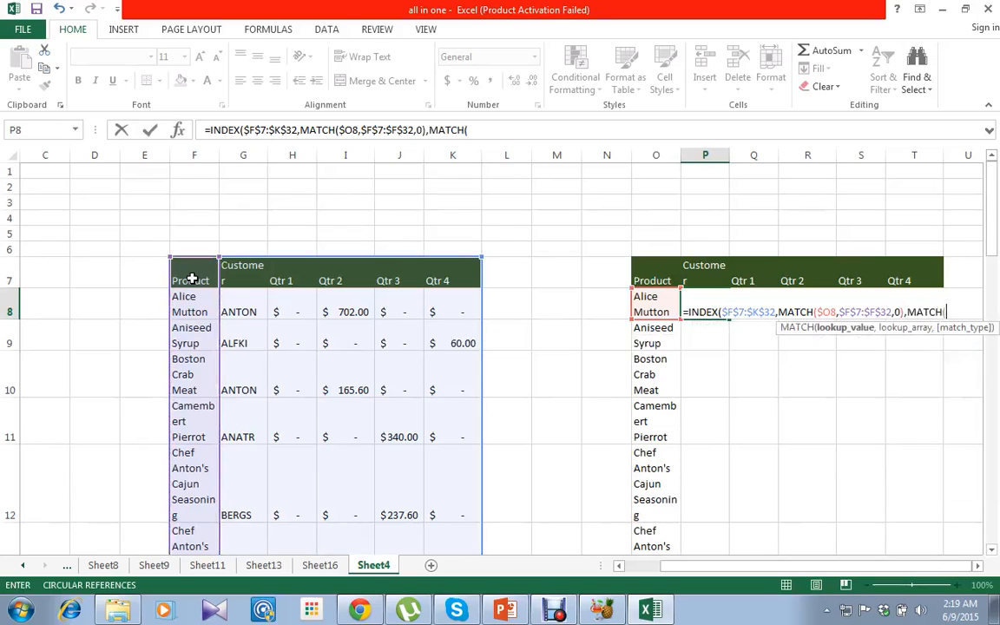
pyautogui.click(708, 277)
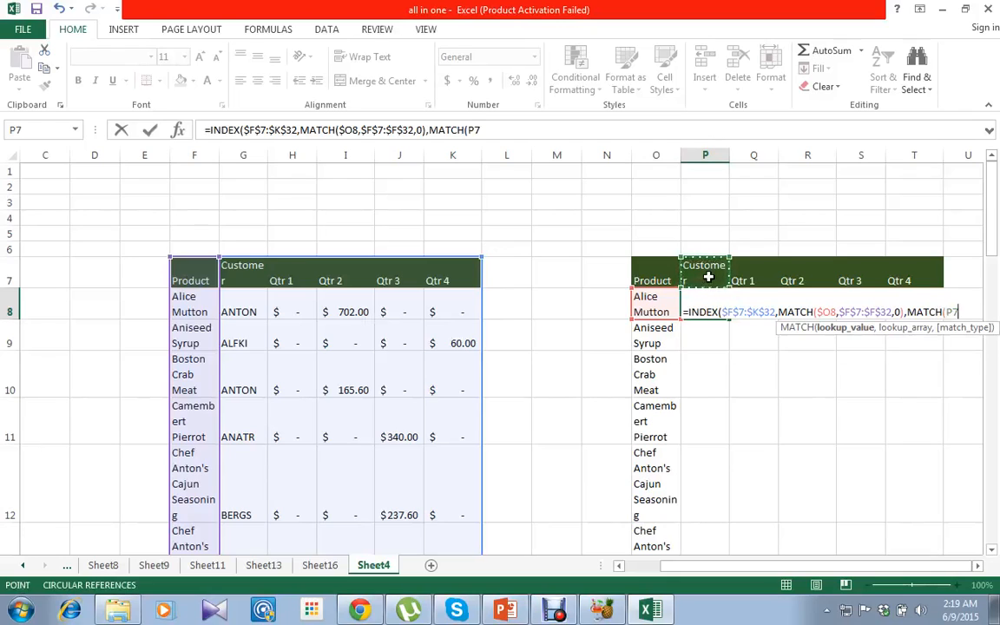
pyautogui.press('F4')
pyautogui.press('F4')
pyautogui.write(',')
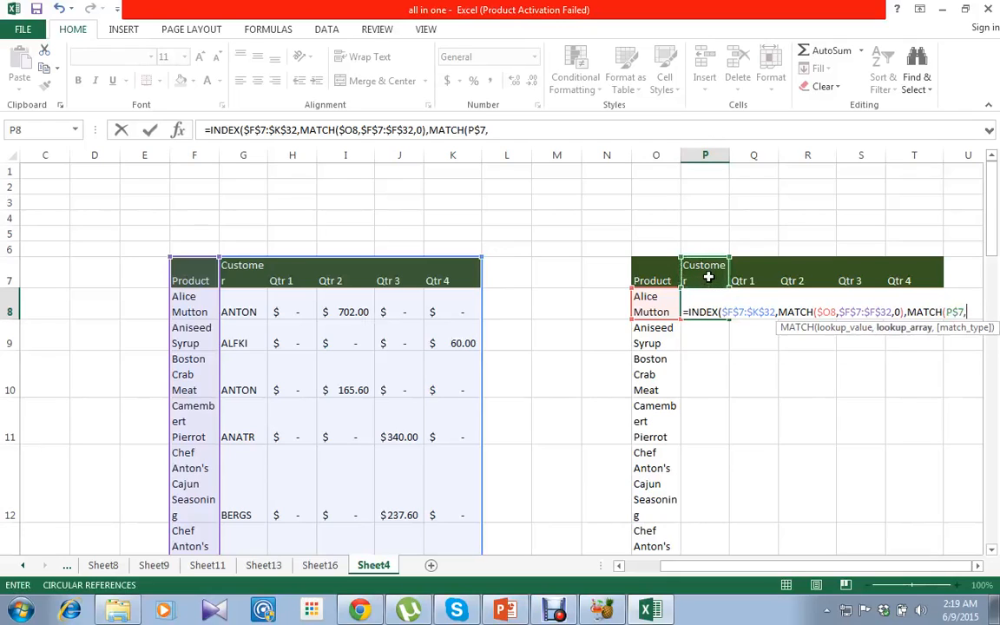
# Complete the column MATCH with the absolute header range $F$7:$K$7 and exact match type 0, and enter the formula in P8
pyautogui.click(187, 275)
pyautogui.hotkey('ctrl', 'shift', 'Right')
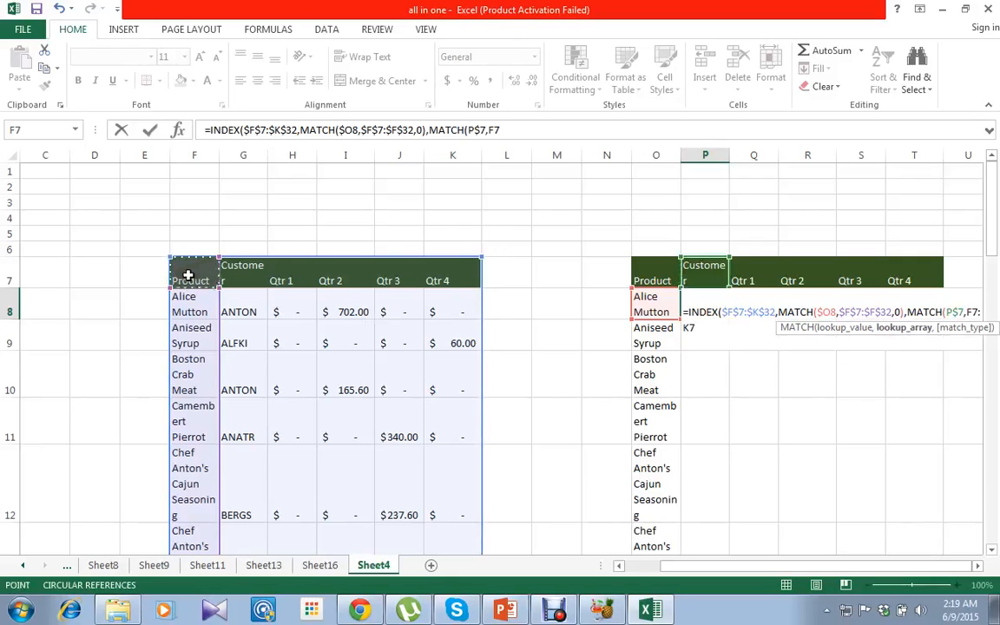
pyautogui.press('F4')
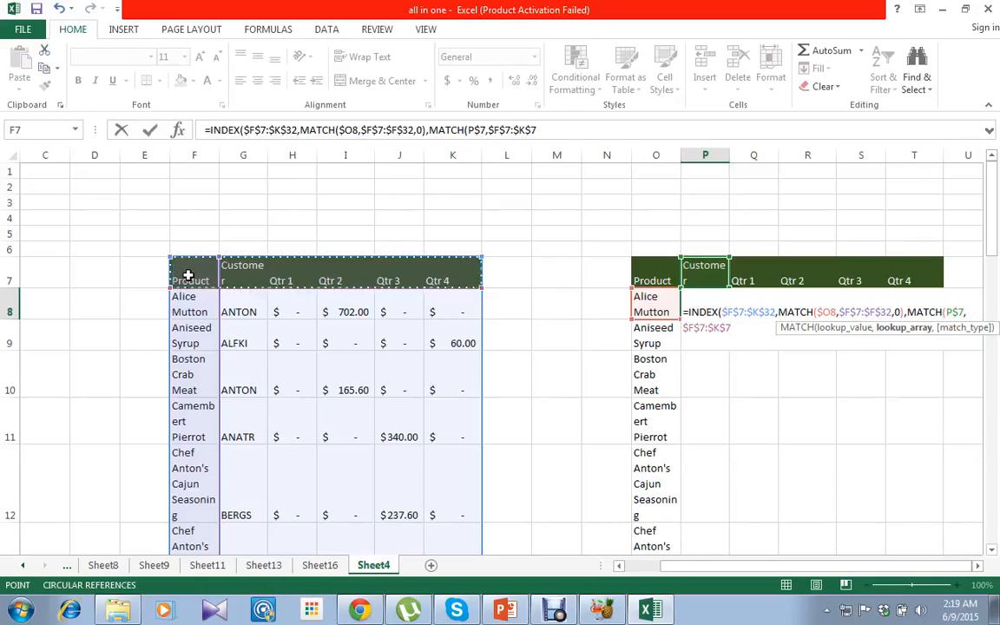
pyautogui.write(',')
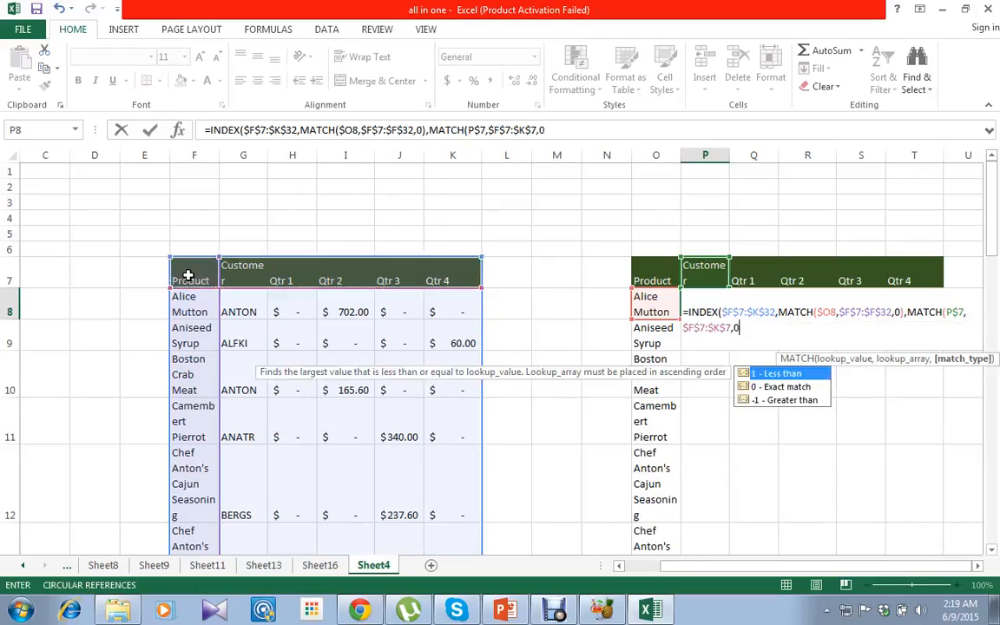
pyautogui.write('0)')
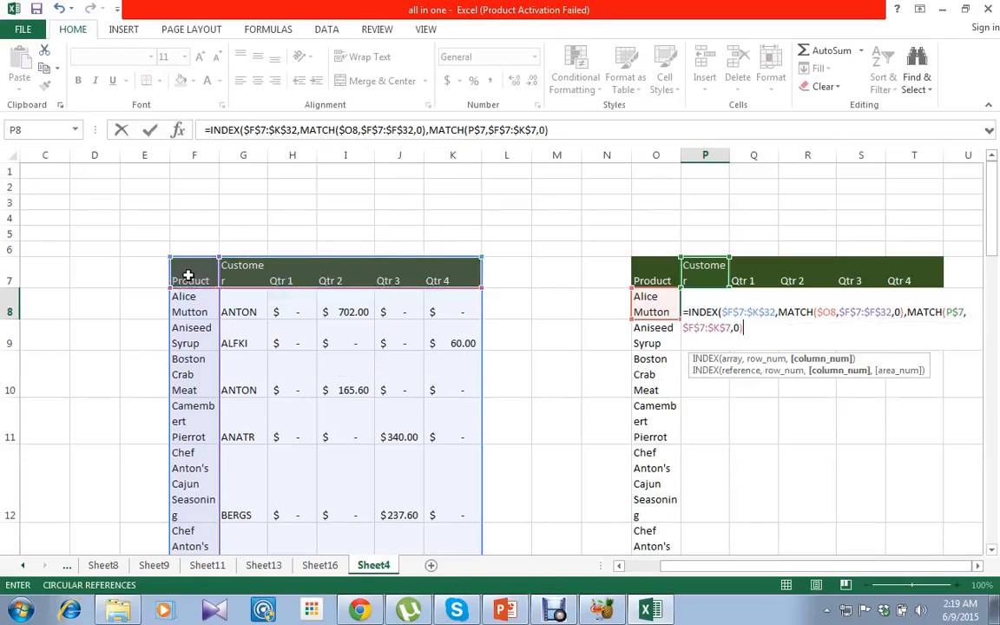
pyautogui.write(')')
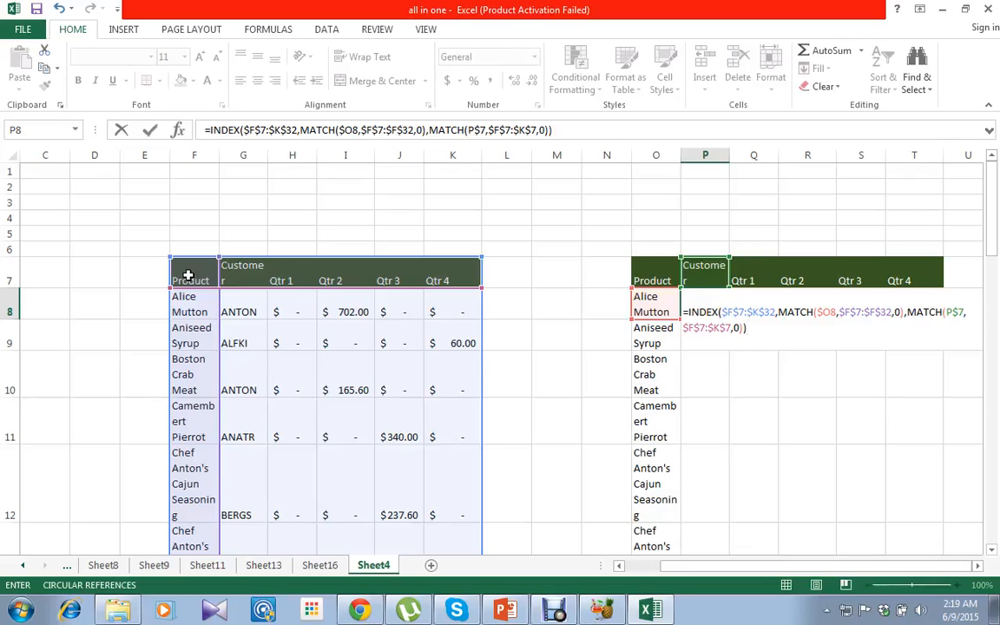
pyautogui.press('Return')
pyautogui.press('Up')
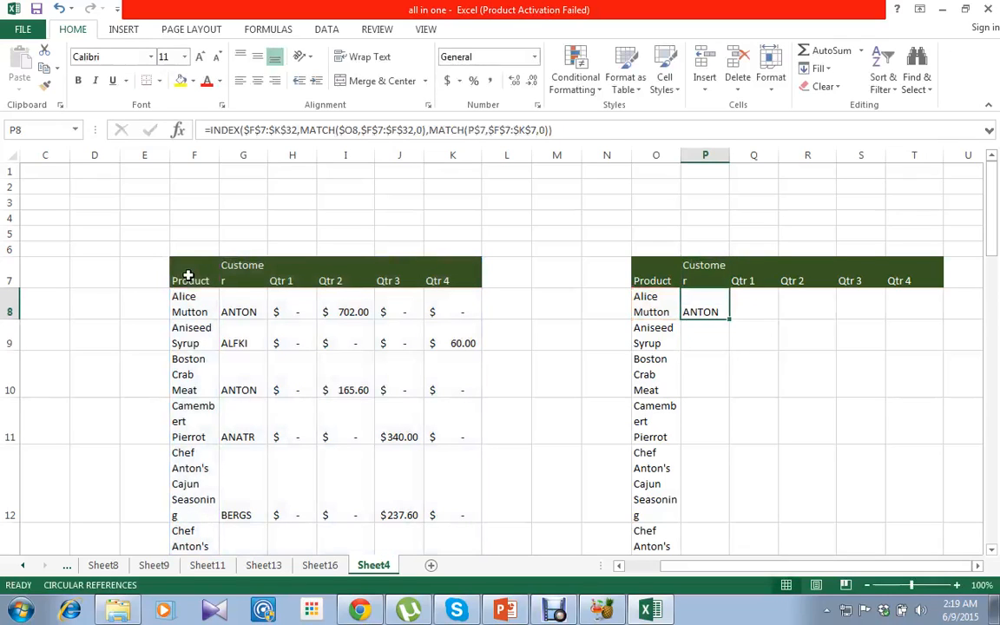
# Fill the INDEX-MATCH formula from P8 down and across the range P8:T32
pyautogui.hotkey('shift', 'Down')
pyautogui.hotkey('shift', 'Down')
pyautogui.hotkey('shift', 'Down')
pyautogui.hotkey('shift', 'Down')
pyautogui.hotkey('shift', 'Down')
pyautogui.hotkey('shift', 'Down')
pyautogui.hotkey('shift', 'Down')
pyautogui.hotkey('shift', 'Down')
pyautogui.hotkey('shift', 'Down')
pyautogui.hotkey('shift', 'Down')
pyautogui.hotkey('shift', 'Down')
pyautogui.hotkey('shift', 'Down')
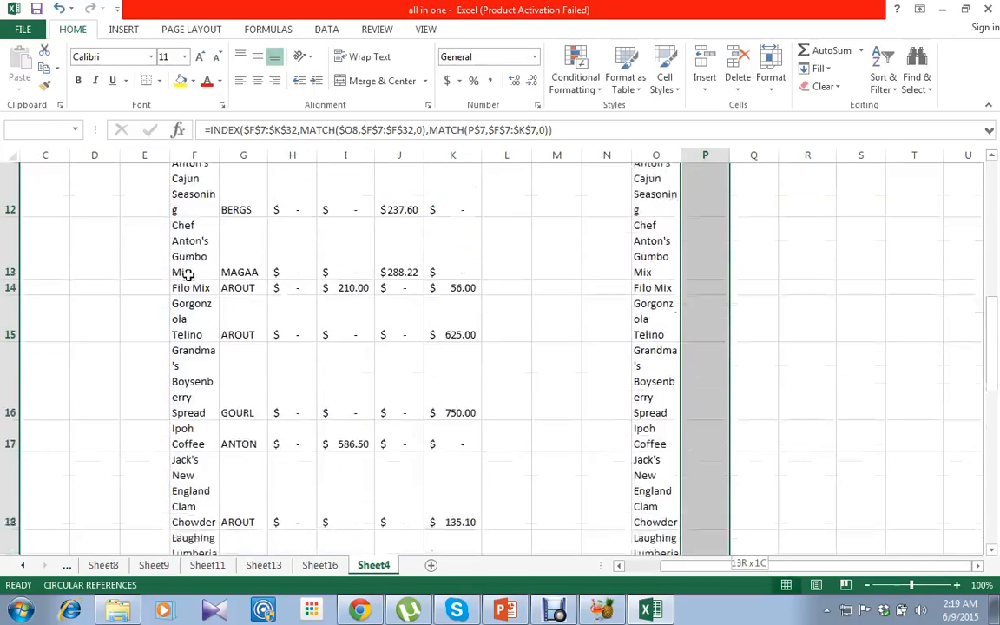
pyautogui.hotkey('shift', 'Down')
pyautogui.hotkey('shift', 'Down')
pyautogui.hotkey('shift', 'Down')
pyautogui.hotkey('shift', 'Down')
pyautogui.hotkey('shift', 'Down')
pyautogui.hotkey('shift', 'Down')
pyautogui.hotkey('shift', 'Down')
pyautogui.hotkey('shift', 'Down')
pyautogui.hotkey('shift', 'Down')
pyautogui.hotkey('shift', 'Down')
pyautogui.hotkey('shift', 'Down')
pyautogui.hotkey('shift', 'Down')
pyautogui.hotkey('shift', 'Down')
pyautogui.hotkey('shift', 'Down')
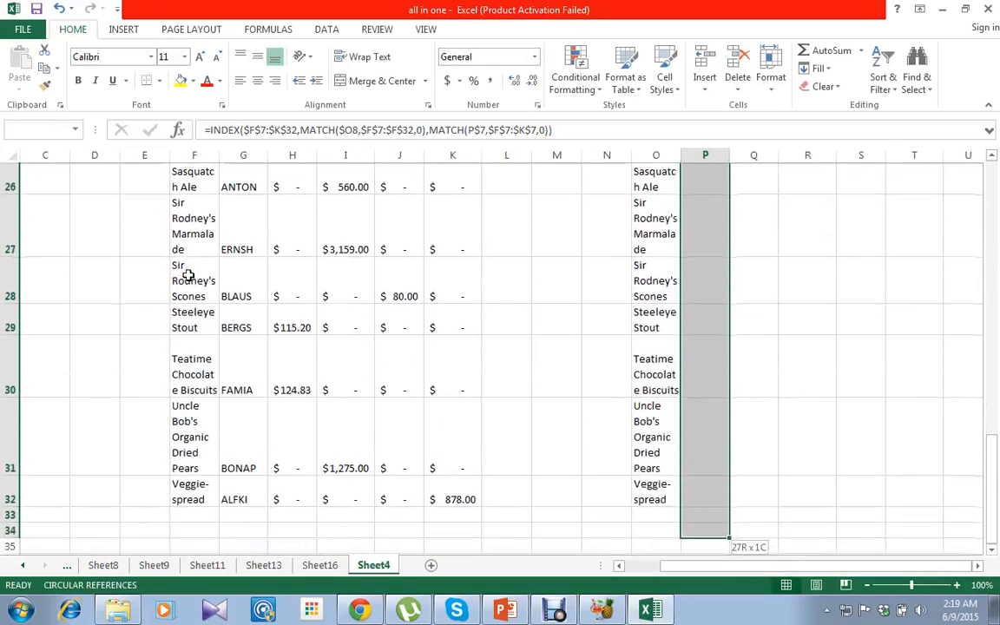
pyautogui.hotkey('shift', 'Up')
pyautogui.hotkey('shift', 'Up')
pyautogui.hotkey('shift', 'Right')
pyautogui.hotkey('shift', 'Right')
pyautogui.hotkey('shift', 'Right')
pyautogui.hotkey('shift', 'Right')
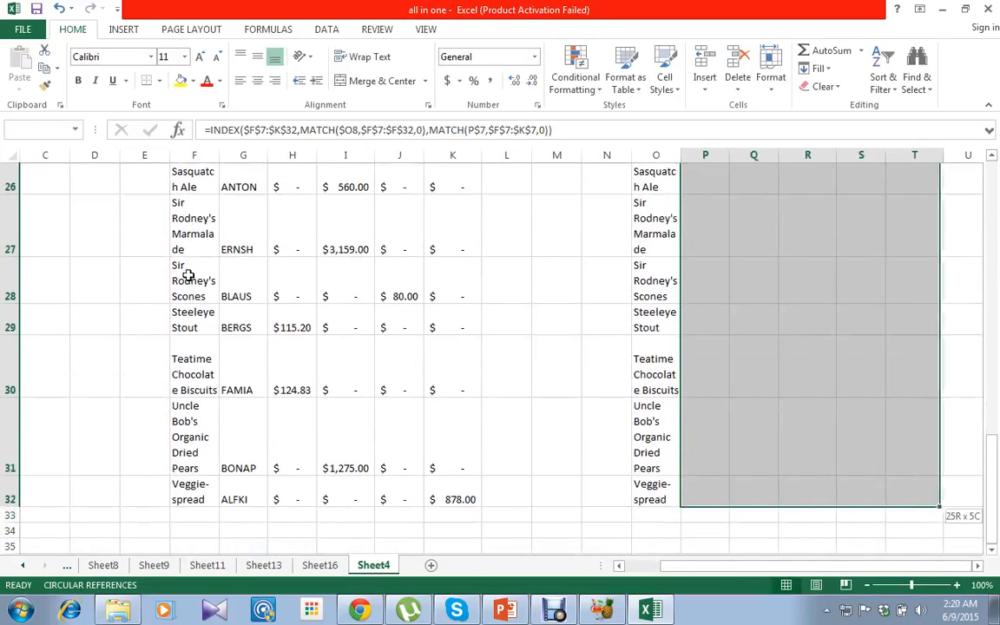
pyautogui.hotkey('shift', 'Right')
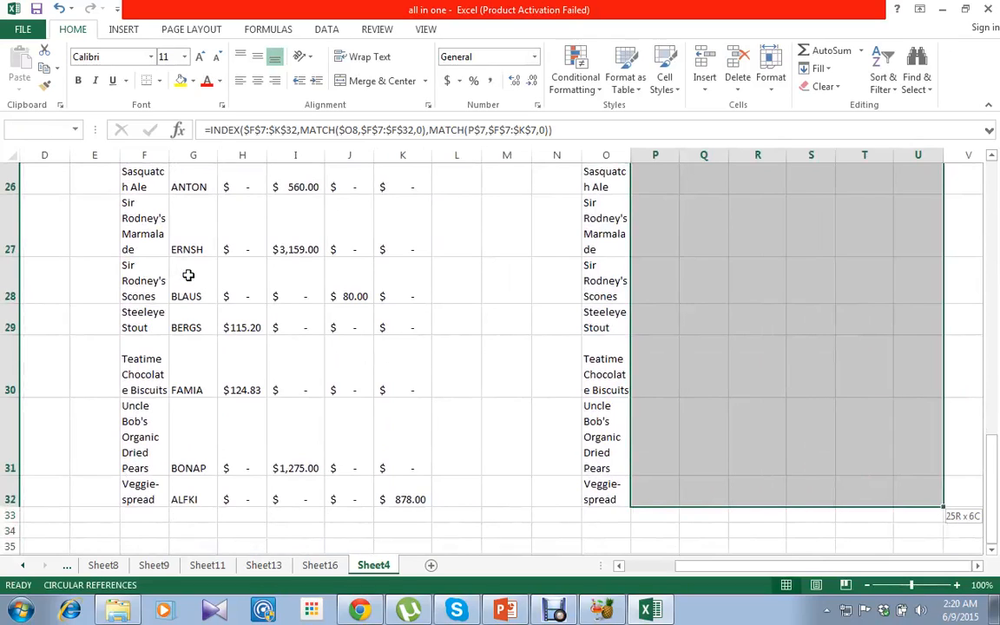
pyautogui.hotkey('shift', 'Left')
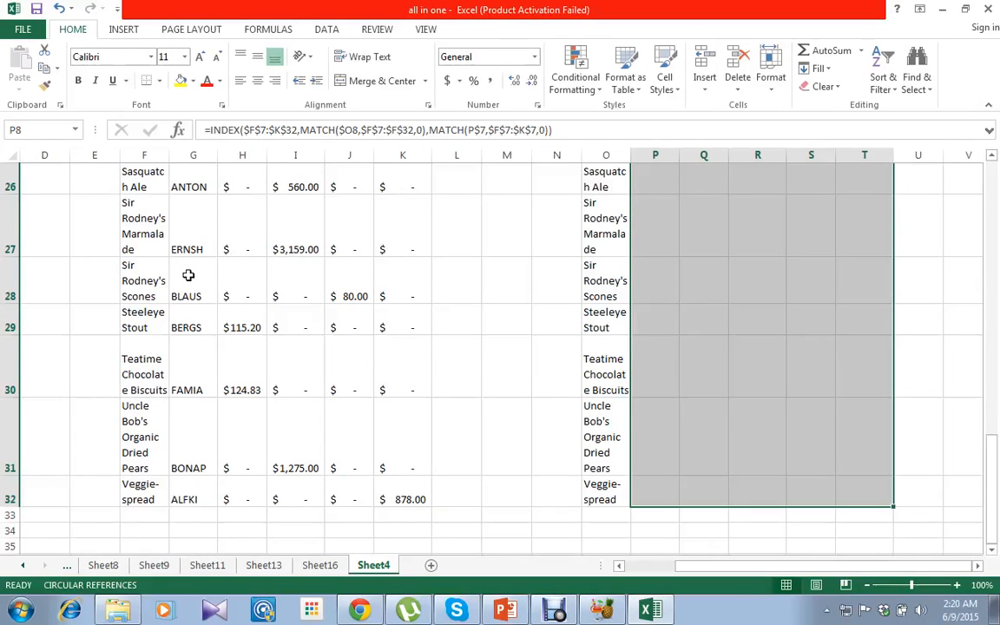
pyautogui.hotkey('ctrl', 'd')
pyautogui.hotkey('ctrl', 'r')
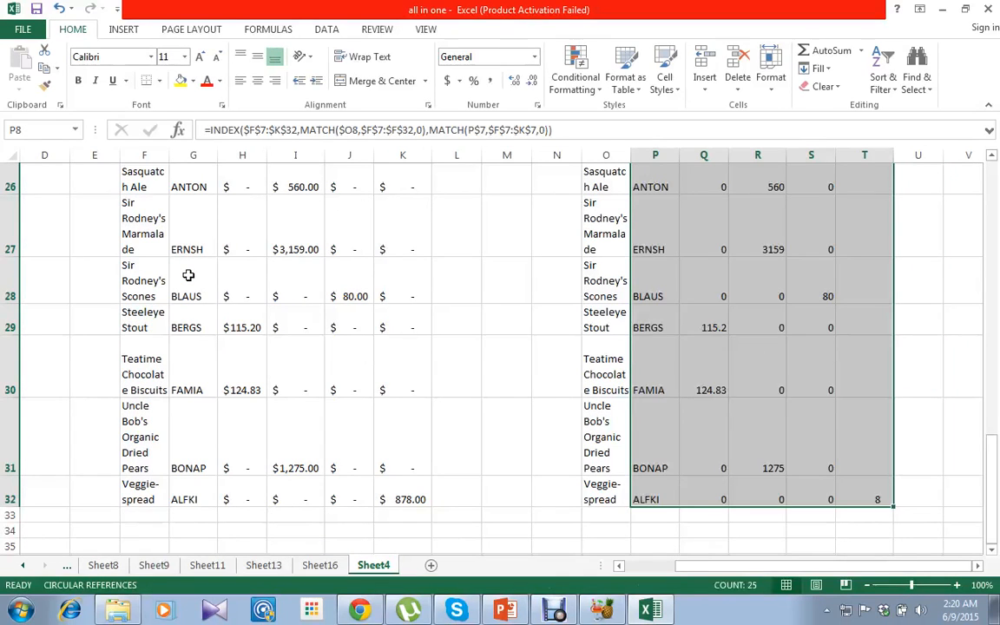
# Compare the filled customer and quarterly values in the second table with the source table's first product row
pyautogui.hotkey('ctrl', 'Up')
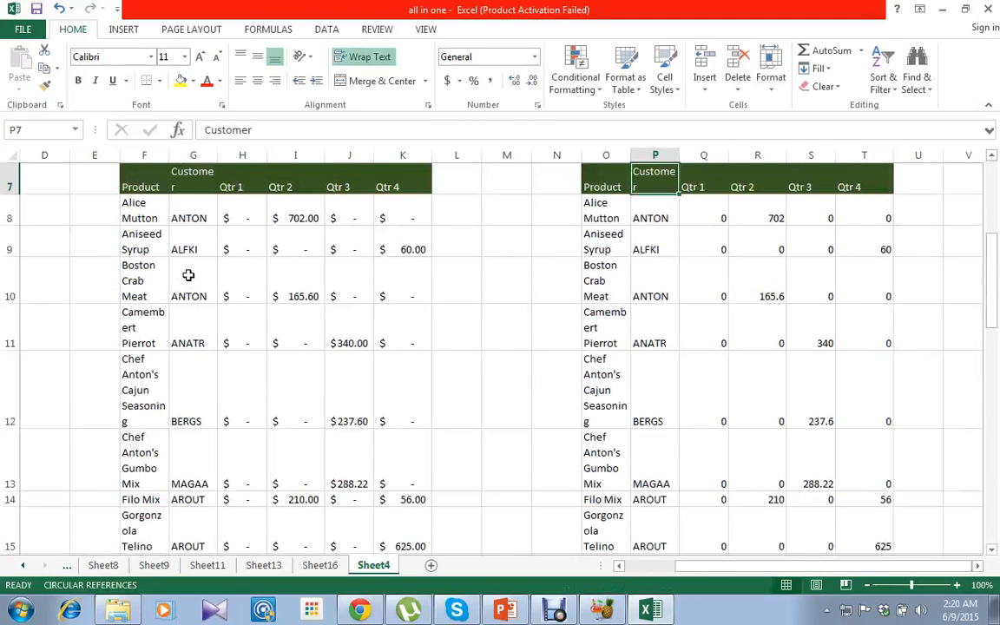
pyautogui.press('Down')
pyautogui.press('Down')
pyautogui.press('Right')
pyautogui.press('Up')
pyautogui.press('Left')
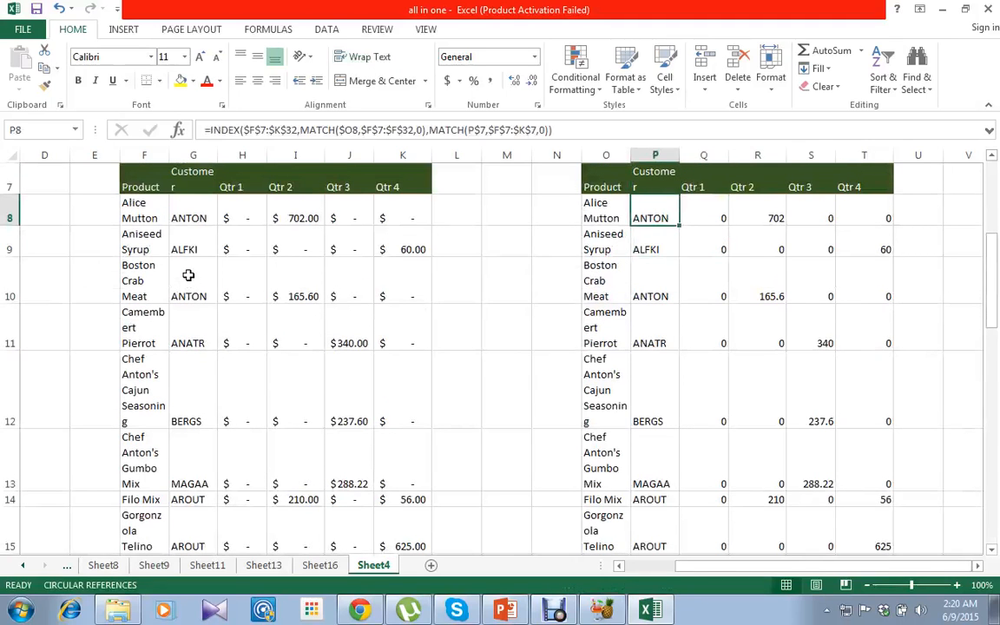
pyautogui.press('Left')
pyautogui.press('Left')
pyautogui.press('Left')
pyautogui.press('Left')
pyautogui.press('Left')
pyautogui.press('Left')
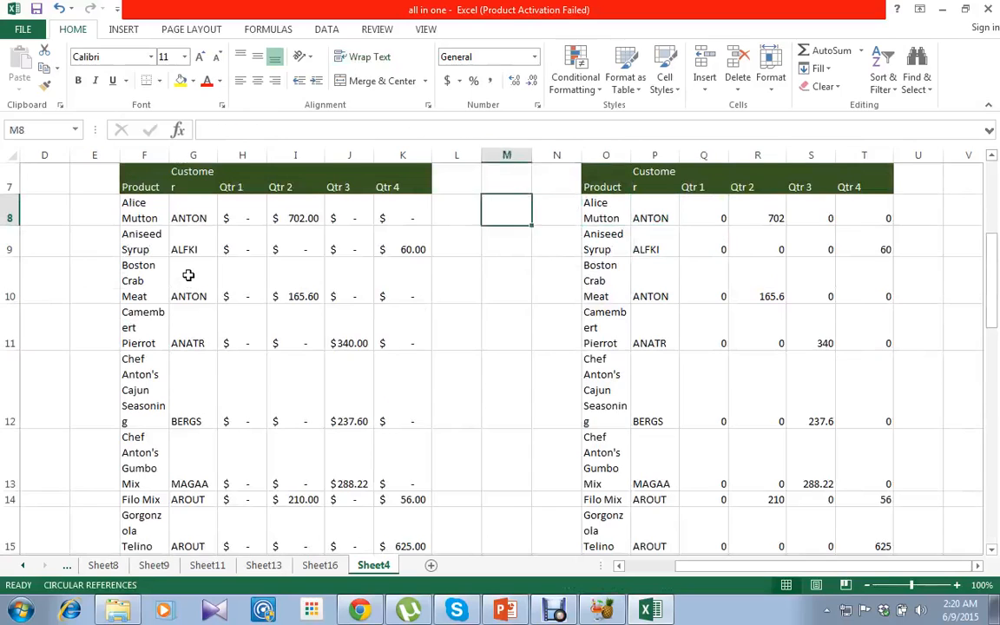
pyautogui.press('Up')
pyautogui.press('Down')
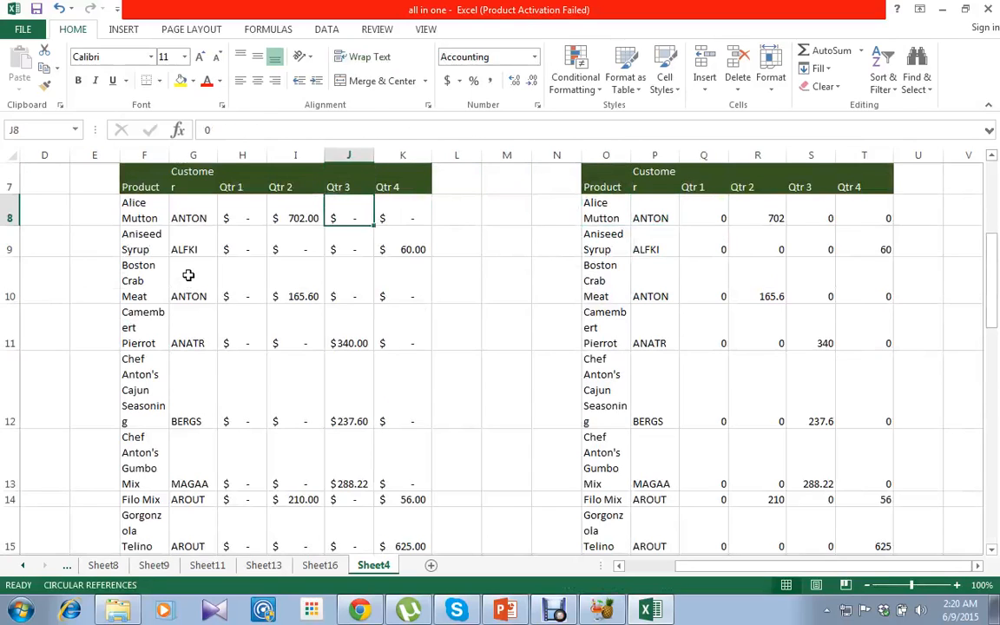
pyautogui.press('Up')
pyautogui.press('Right')
pyautogui.press('Down')
pyautogui.press('Right')
pyautogui.press('Right')
pyautogui.press('Right')
pyautogui.press('Right')
pyautogui.press('Right')
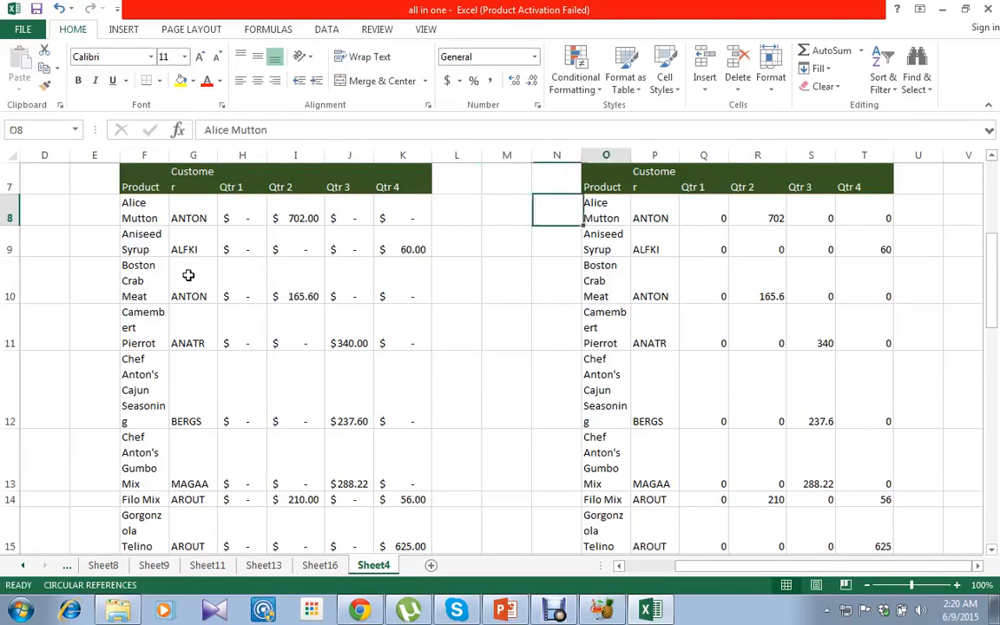
pyautogui.press('Up')
pyautogui.press('Down')
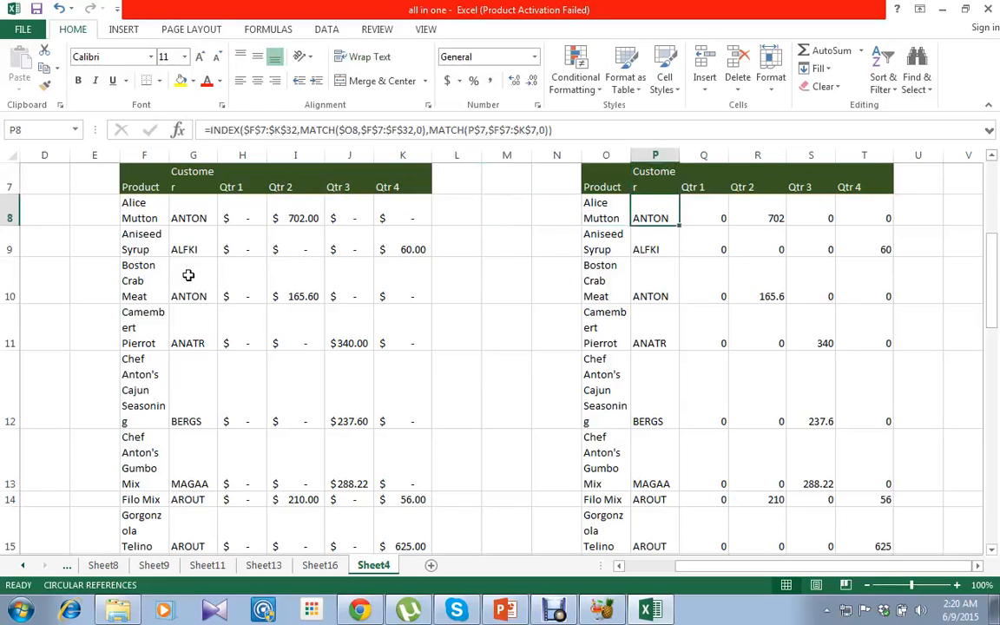
# Review the INDEX array and both MATCH functions' arguments in the P8 formula, leaving it as entered
pyautogui.click(254, 129)
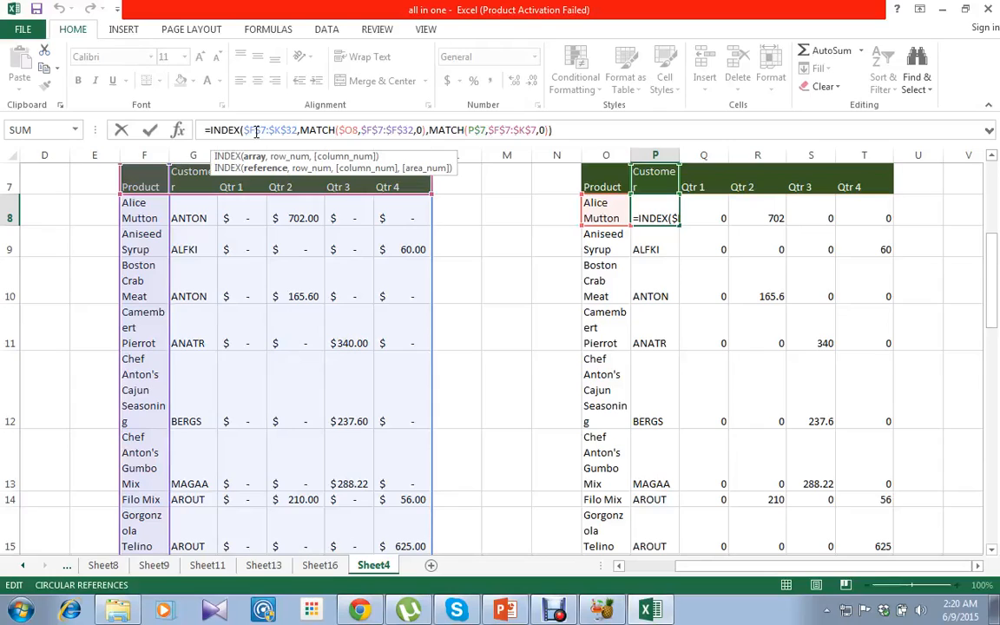
pyautogui.click(327, 129)
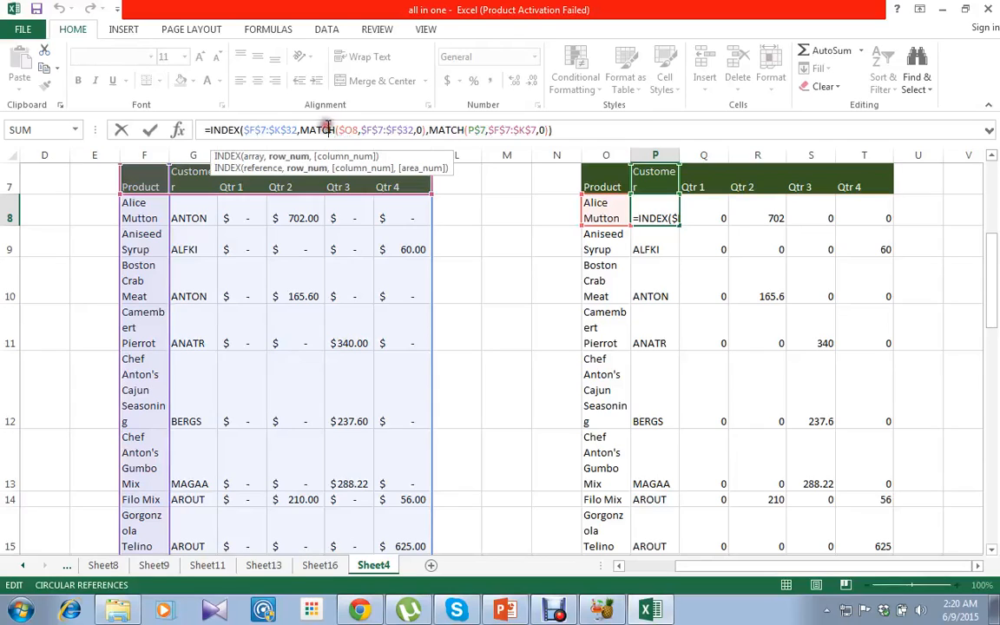
pyautogui.click(343, 130)
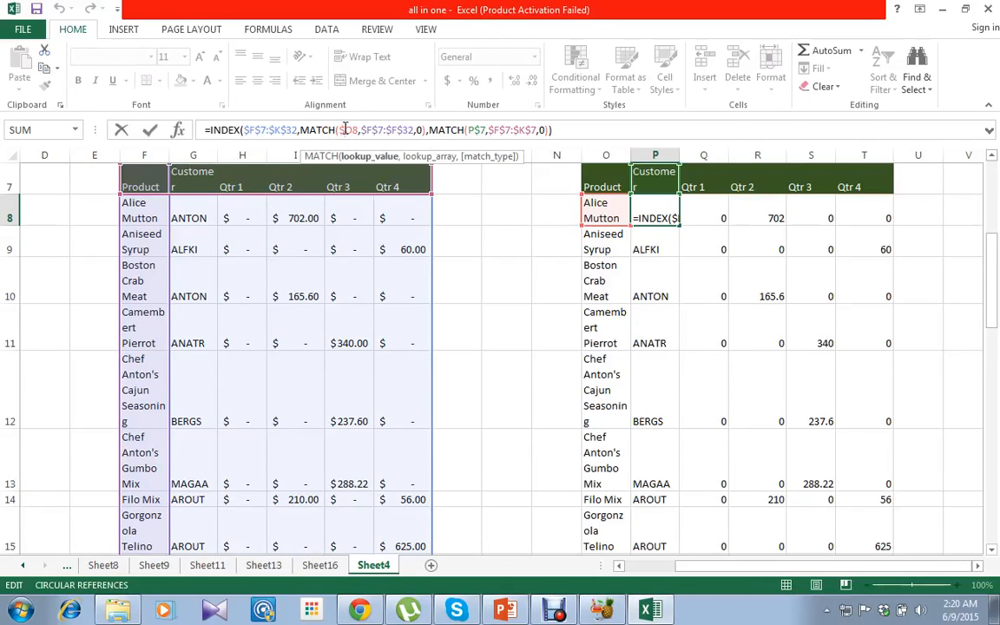
pyautogui.click(373, 130)
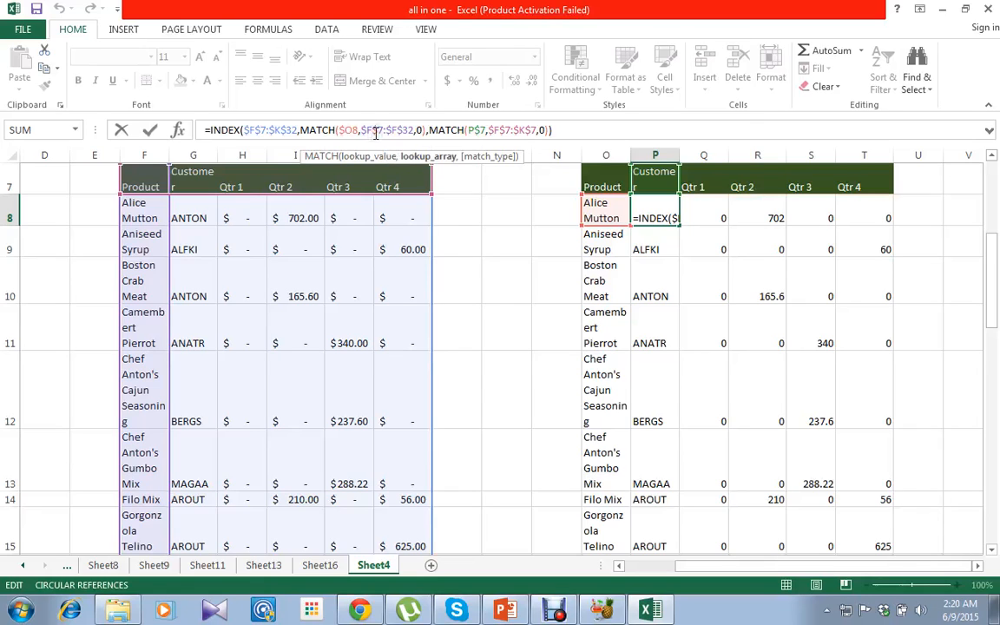
pyautogui.click(420, 130)
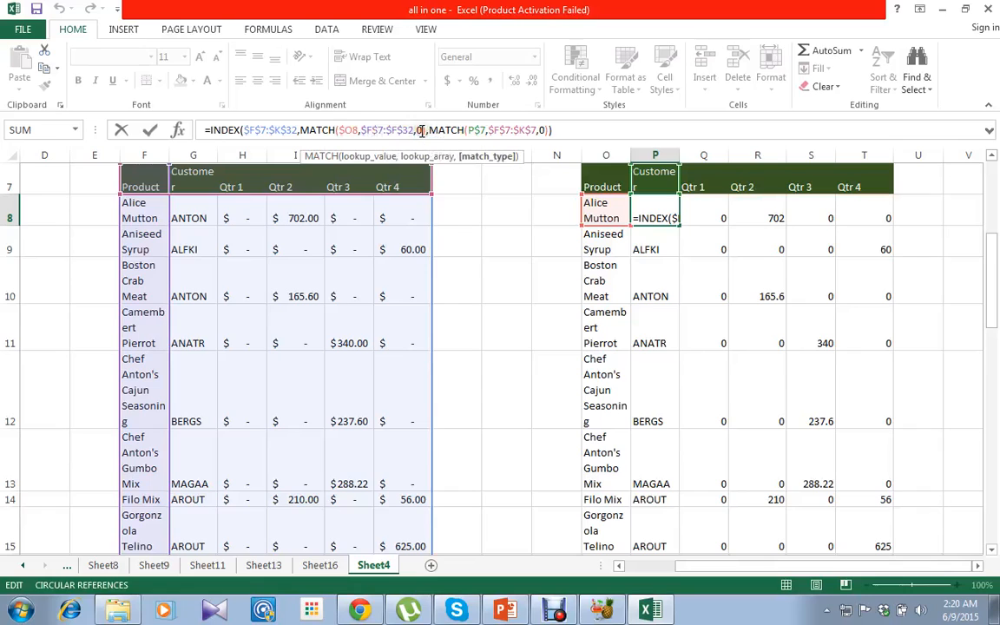
pyautogui.write(')')
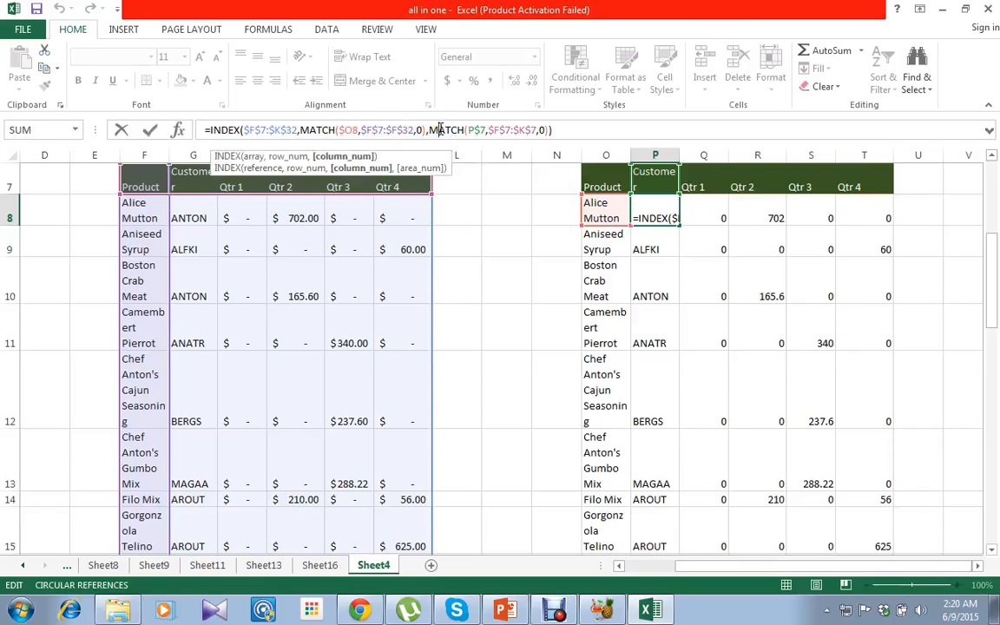
pyautogui.click(475, 129)
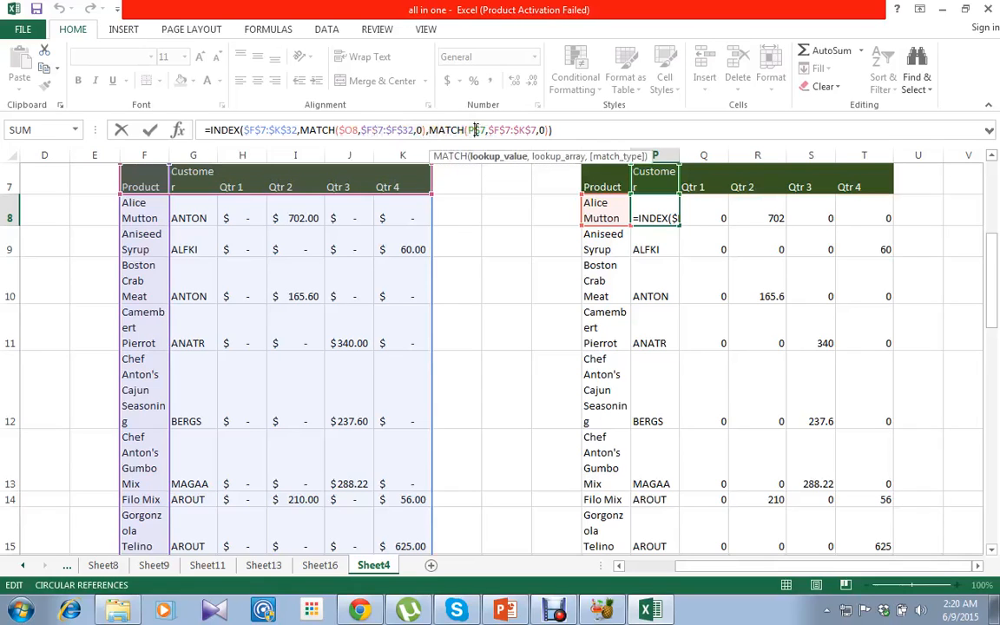
pyautogui.click(511, 130)
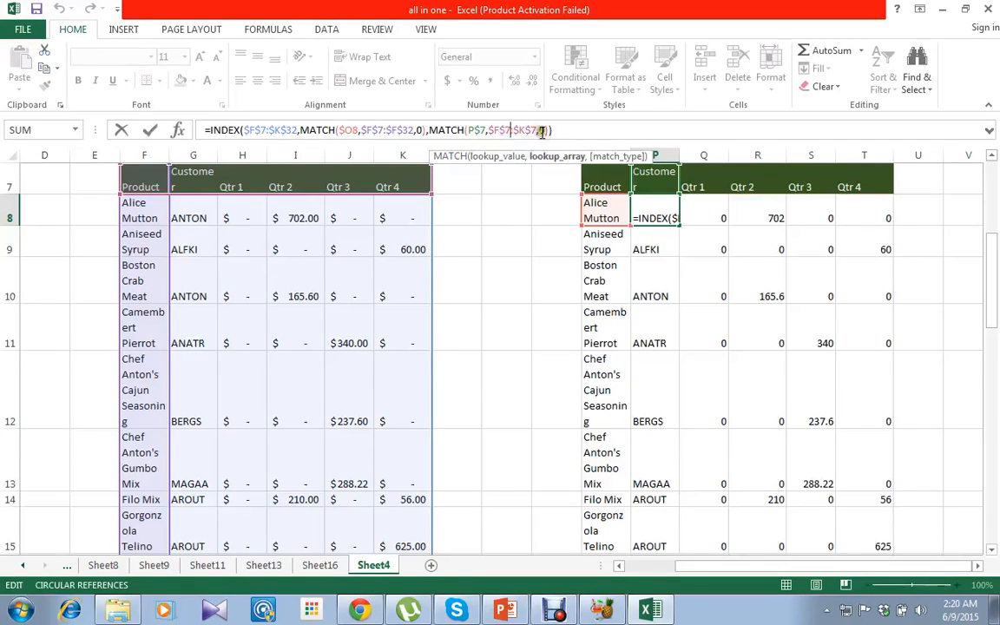
pyautogui.click(540, 130)
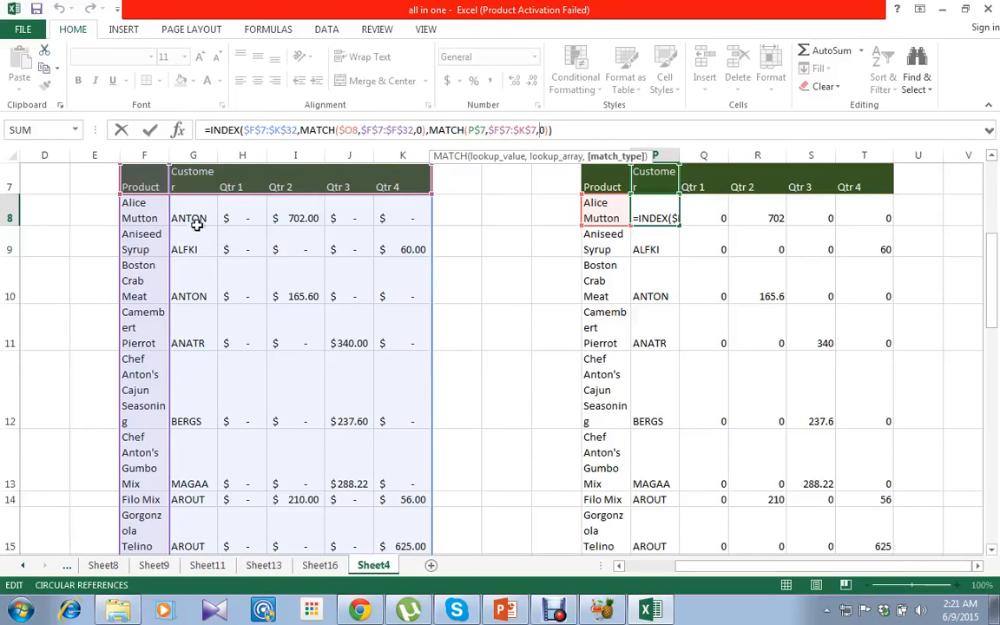
pyautogui.write(')')
pyautogui.write(')')
pyautogui.press('Return')
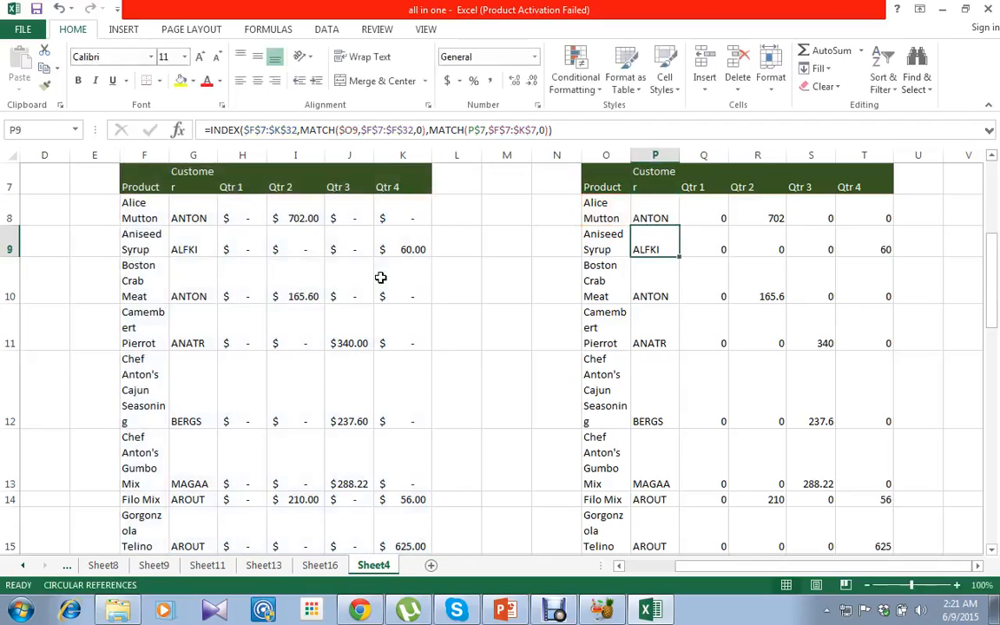
pyautogui.press('Up')
pyautogui.press('Up')
pyautogui.press('Down')
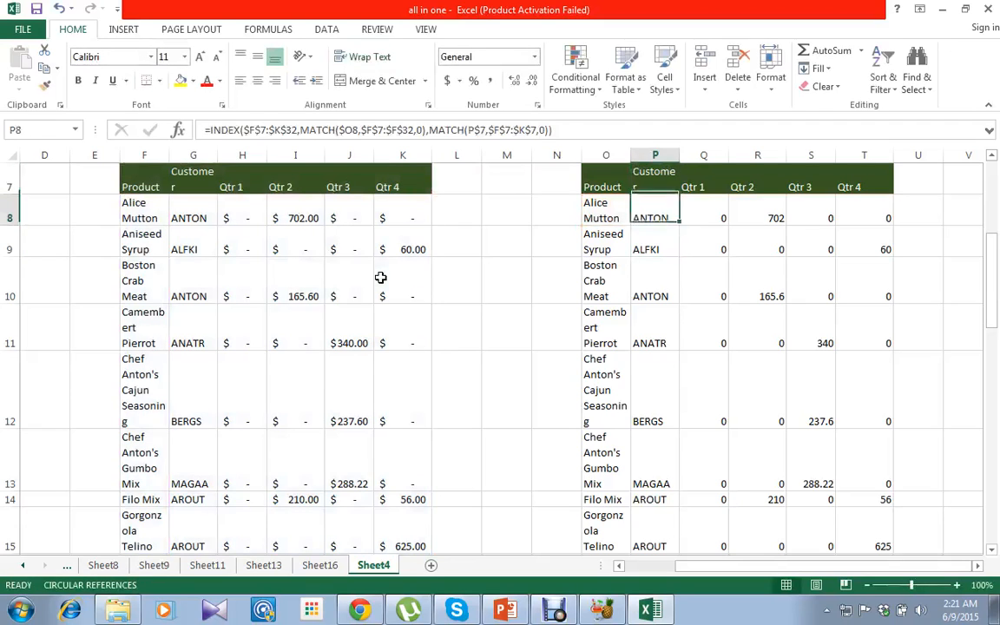
pyautogui.press('Up')
pyautogui.press('Left')
pyautogui.press('Down')
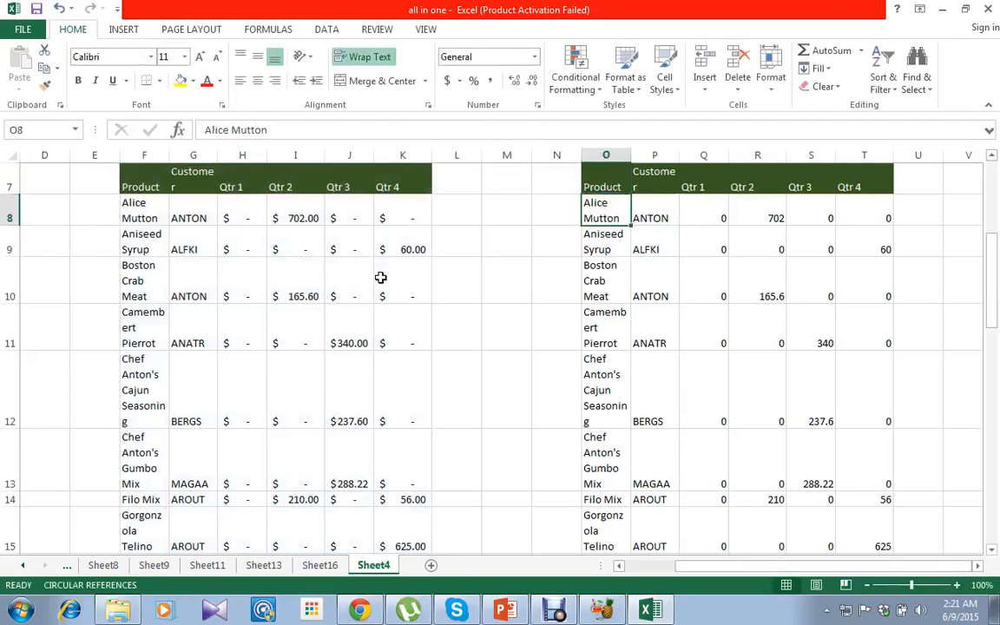